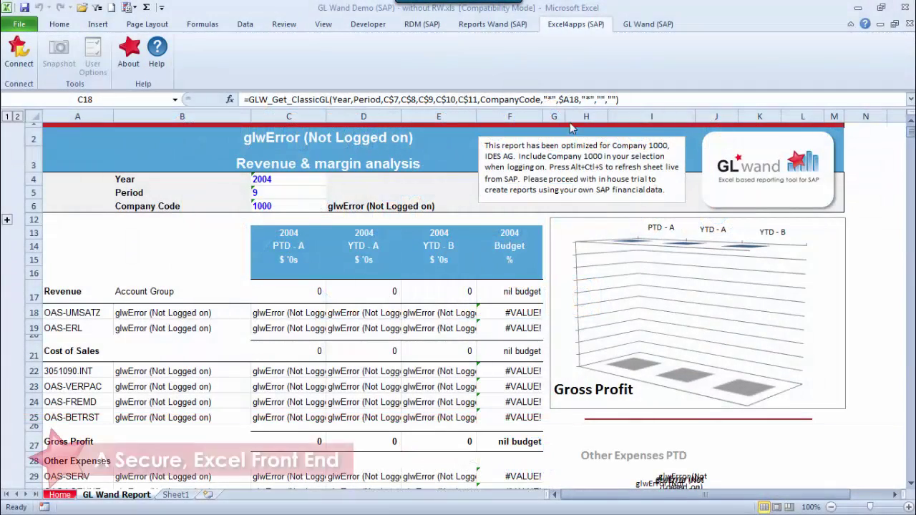
Log on to the AWS Demo - US Demo SAP system with client, user and password, and confirm company codes.
left_click(20, 58)
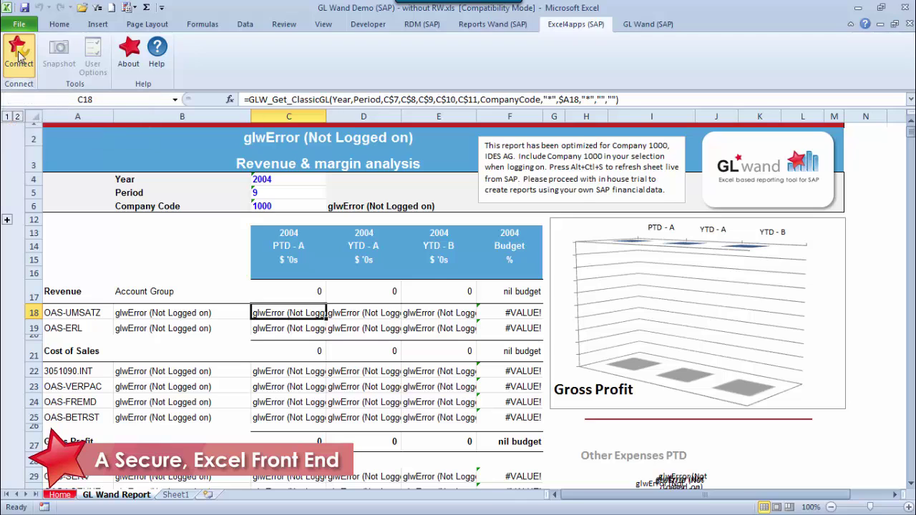
left_click(551, 257)
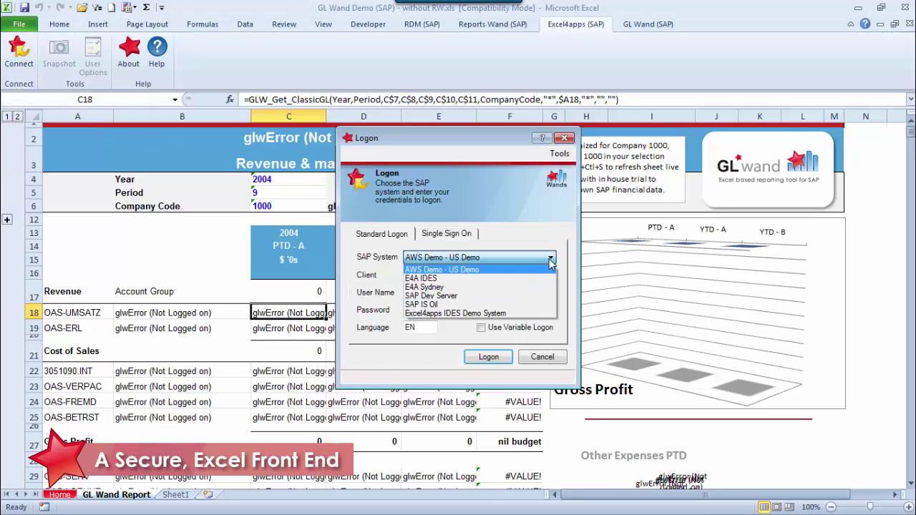
key("Tab")
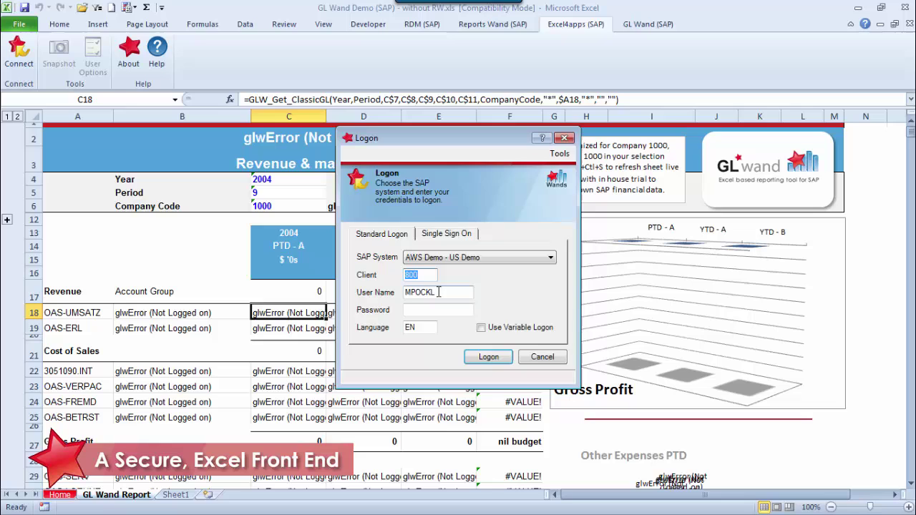
double_click(422, 292)
left_click(412, 308)
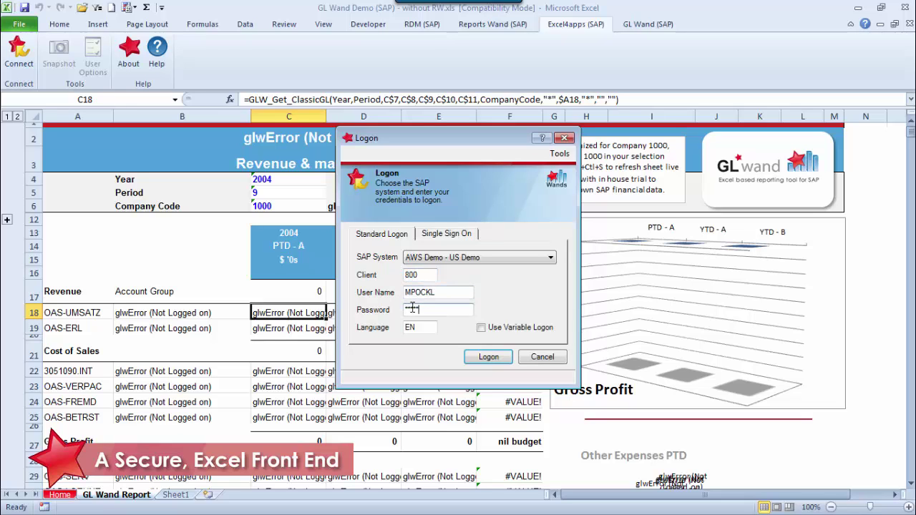
left_click(489, 358)
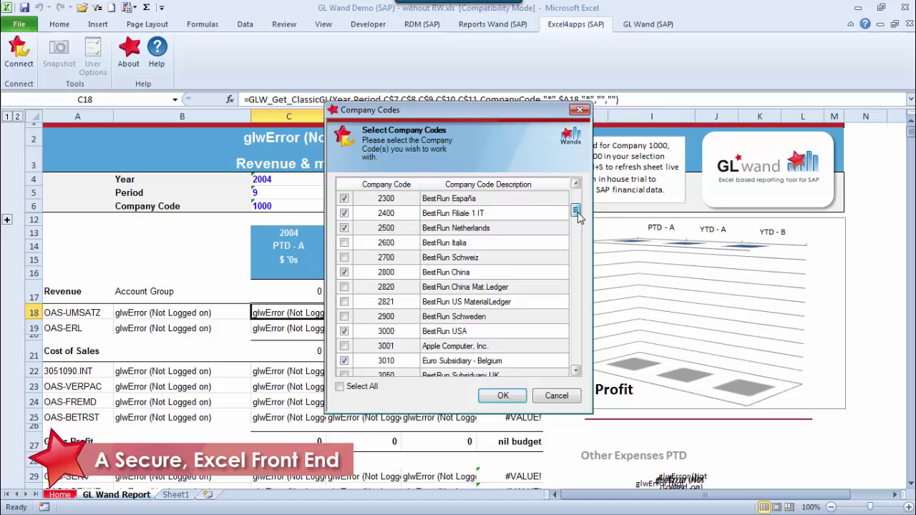
mouse_move(576, 200)
left_mouse_down()
mouse_move(581, 244)
mouse_move(580, 223)
left_mouse_up()
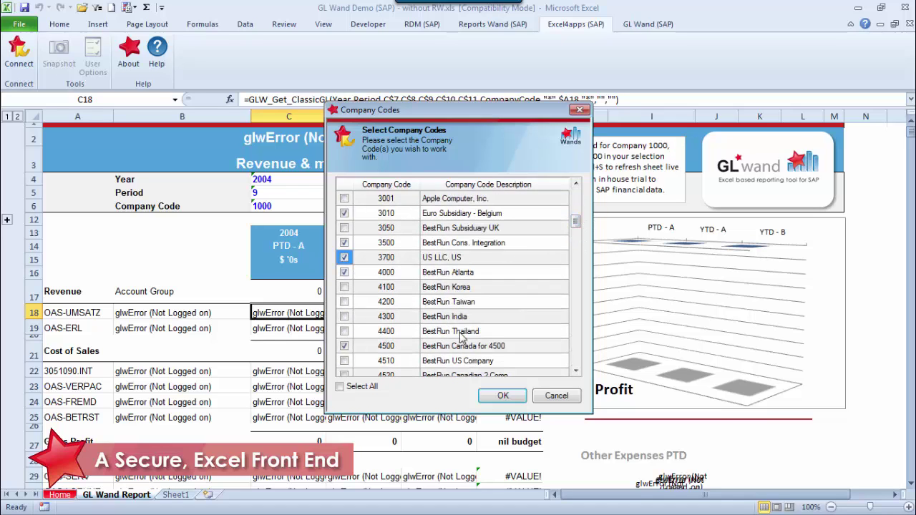
left_click(503, 398)
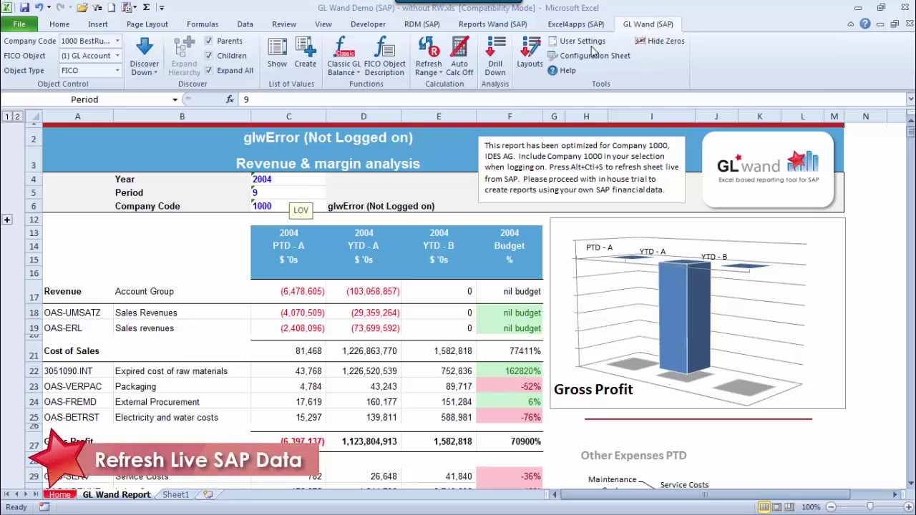
Look through the FICO object types, refresh options and balance functions lists without changing anything.
left_click(118, 55)
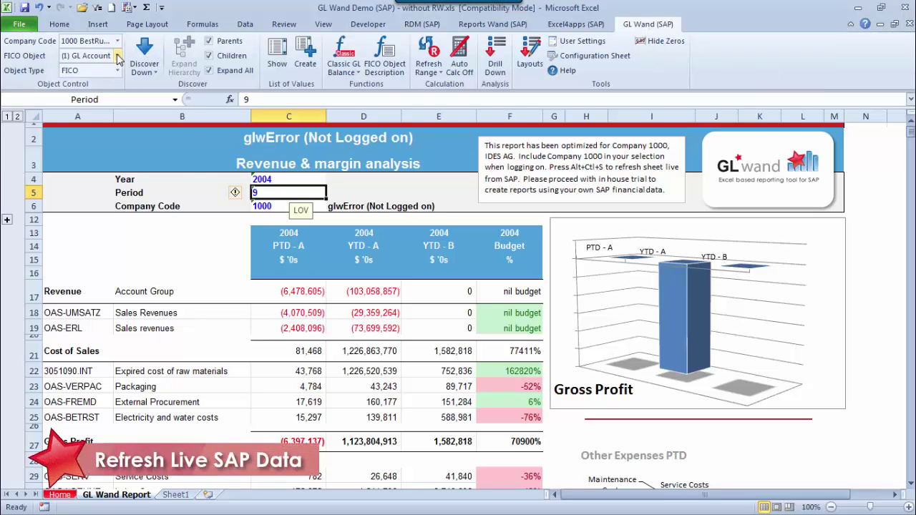
left_click_drag(181, 107, 183, 191)
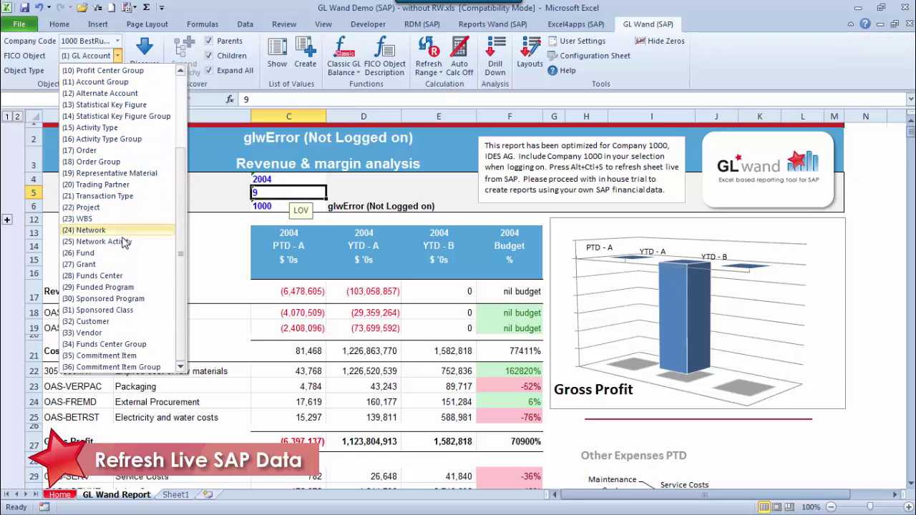
left_click(216, 188)
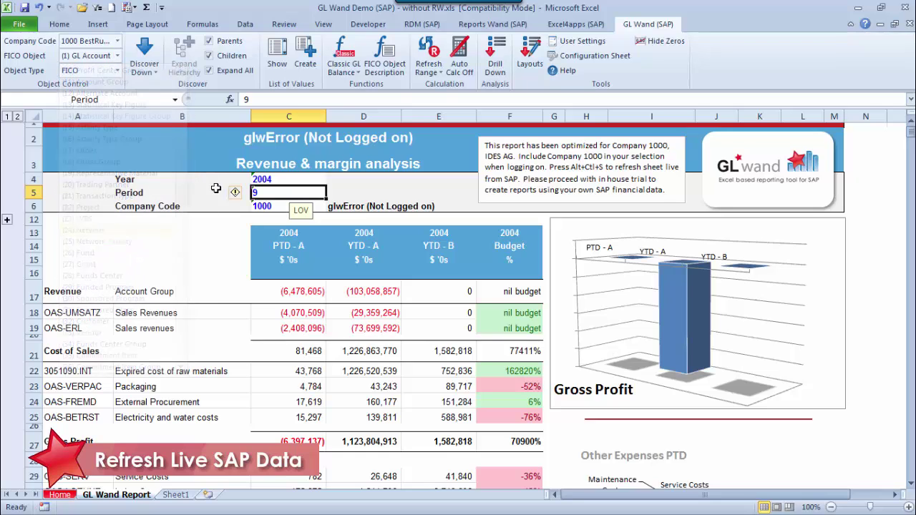
left_click(429, 68)
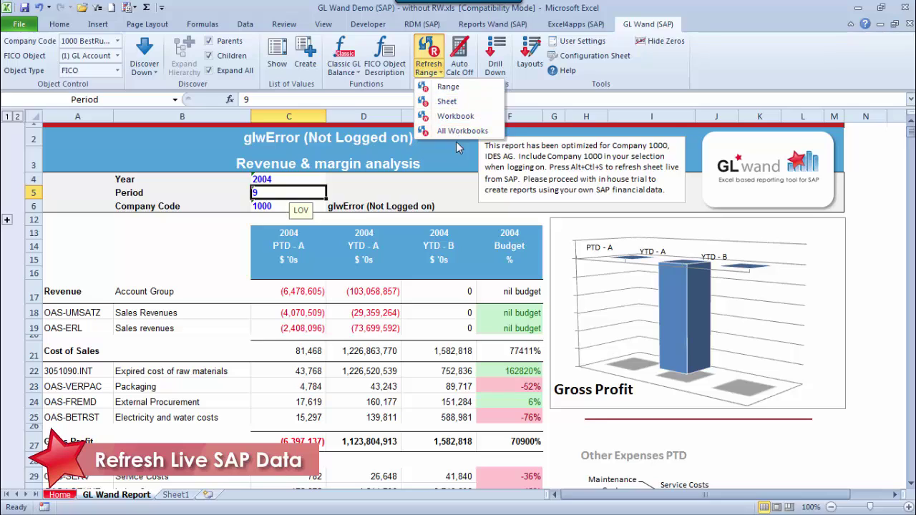
left_click(447, 101)
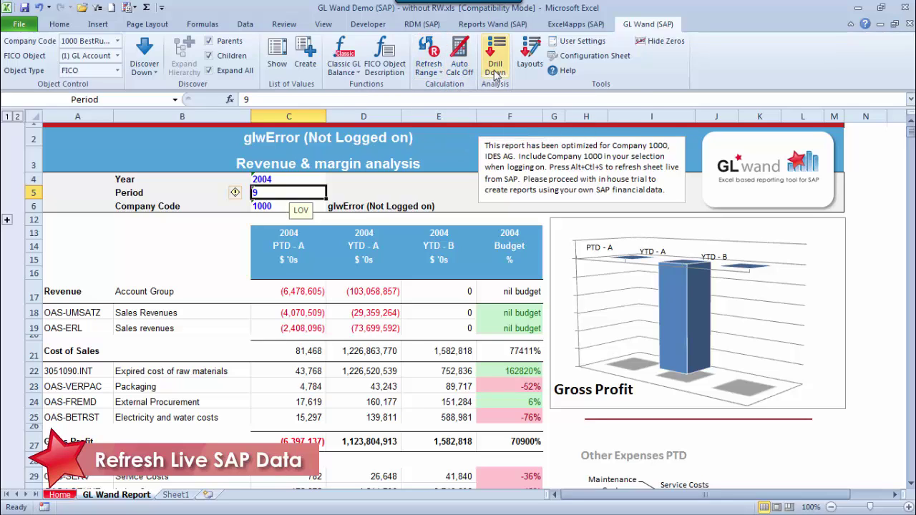
left_click(358, 72)
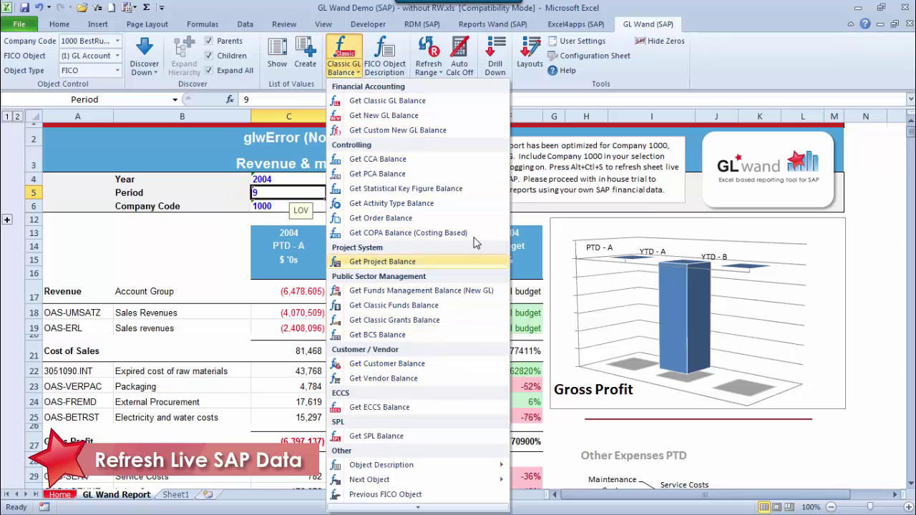
left_click(513, 122)
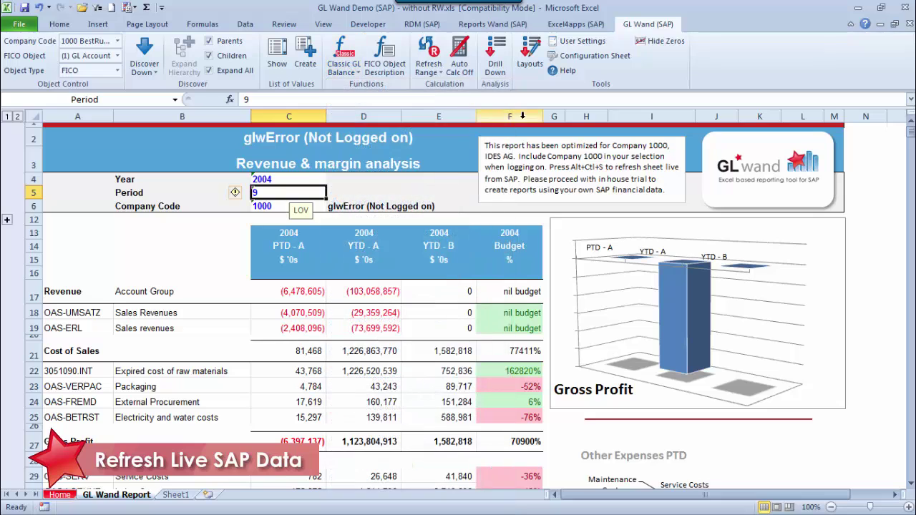
Turn on automatic calculation, set the period to 10, and drill into the Sales Revenues PTD-A figure.
left_click(458, 57)
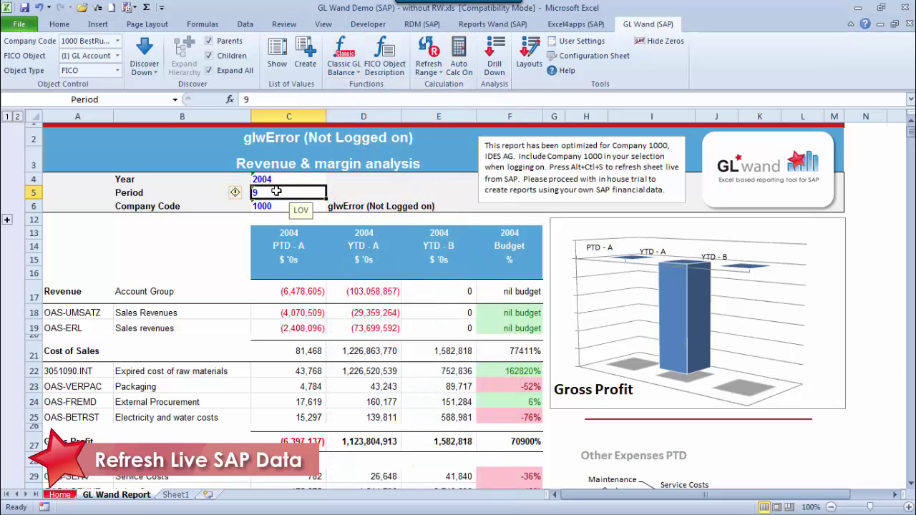
type("10")
key("Return")
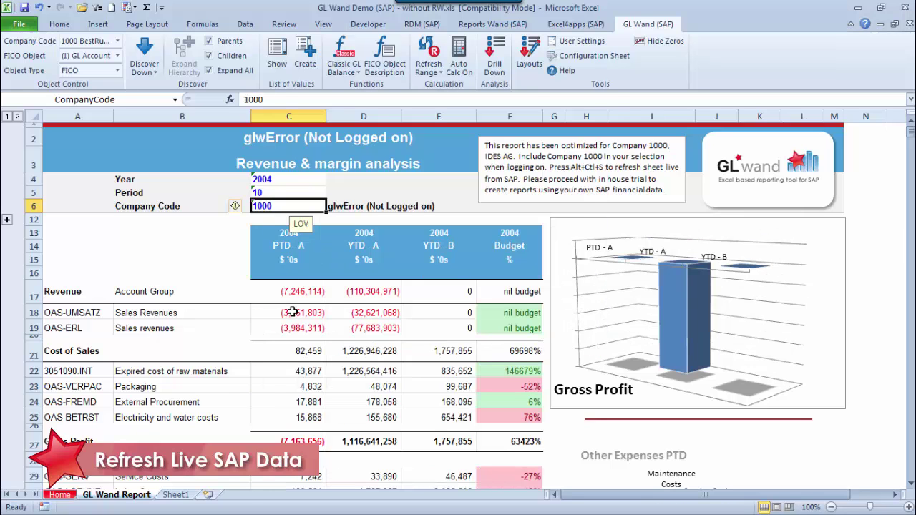
double_click(292, 313)
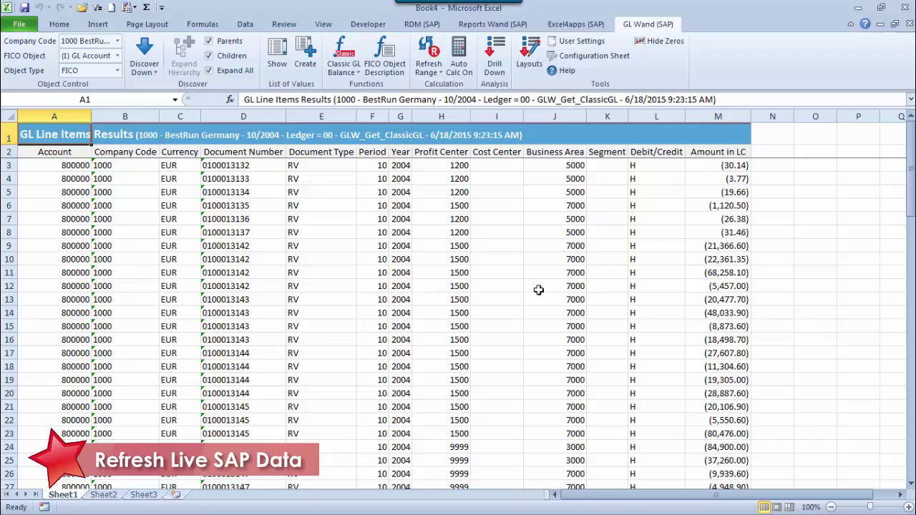
scroll(663, 265, "down", 12)
scroll(663, 264, "down", 7)
scroll(664, 263, "down", 7)
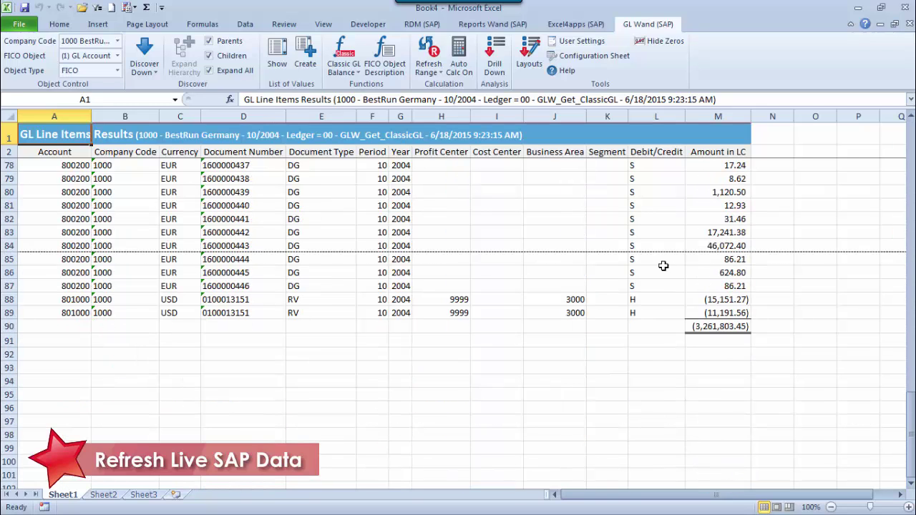
left_click(690, 326)
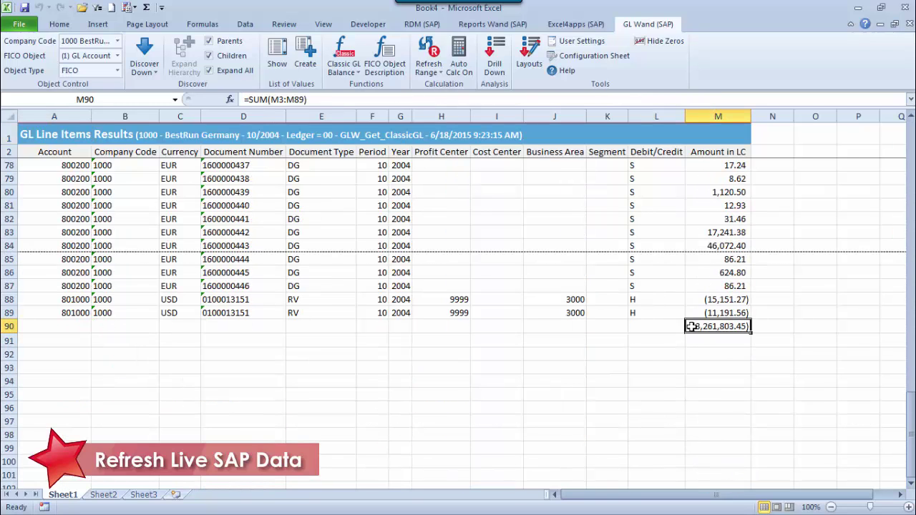
double_click(250, 178)
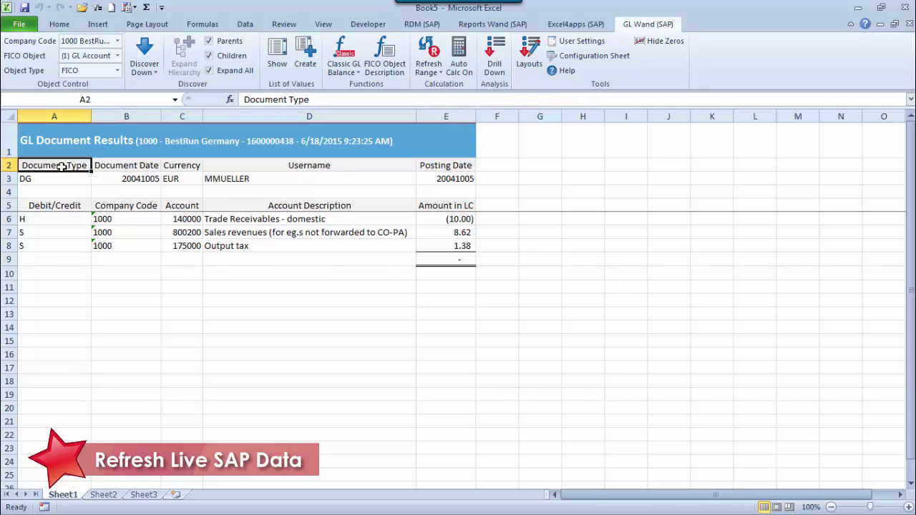
left_click_drag(54, 169, 404, 189)
left_click_drag(54, 205, 431, 289)
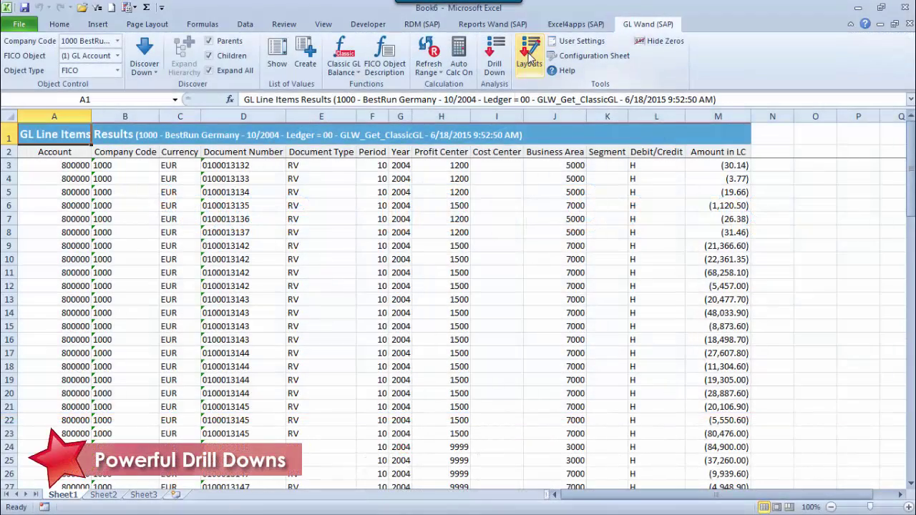
Browse the drill-down layouts and select the Class. GL & New GL - Entry View layout.
left_click(530, 57)
left_click(41, 216)
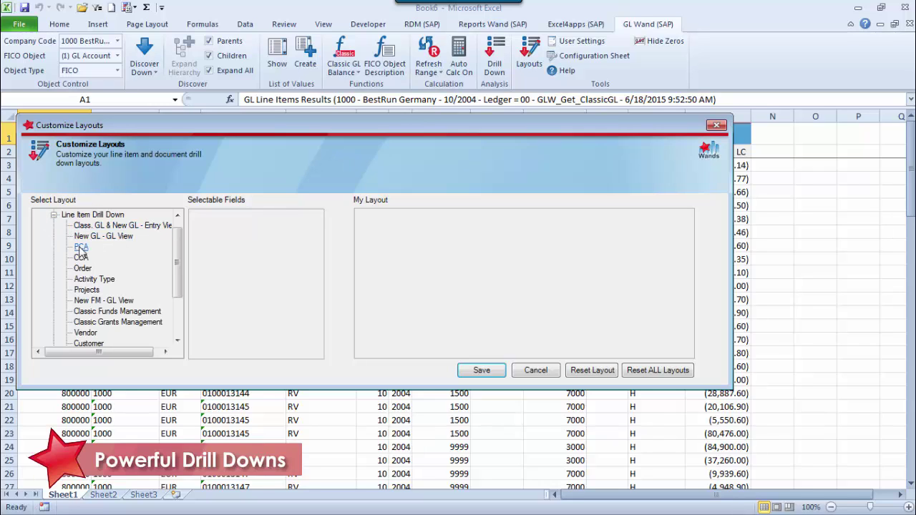
left_click(53, 215)
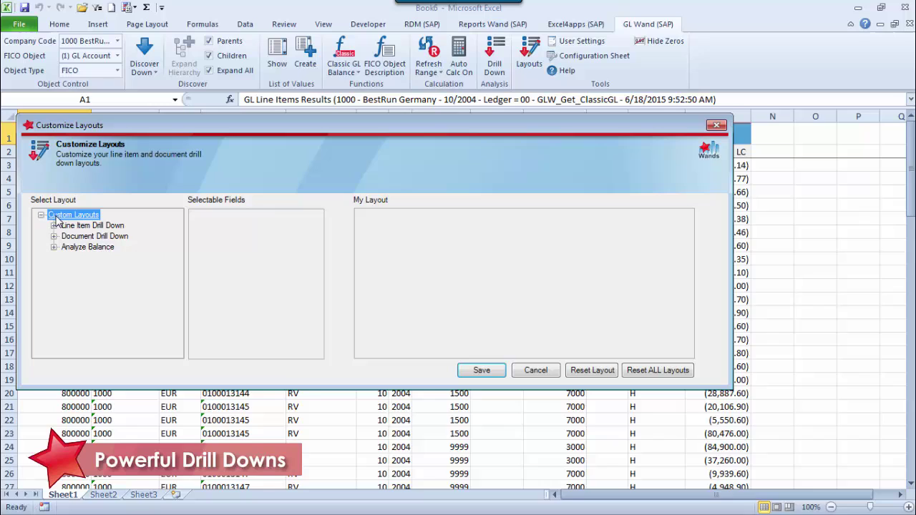
left_click(54, 236)
left_click(66, 247)
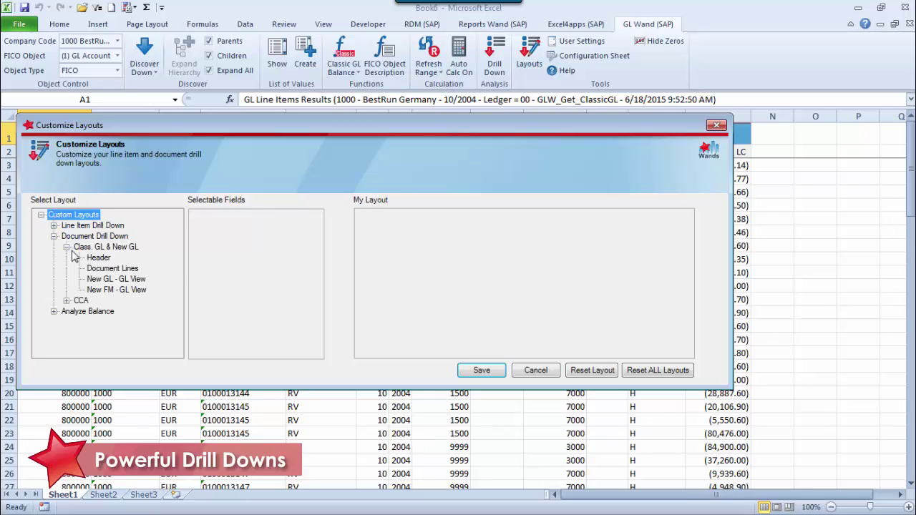
left_click(98, 259)
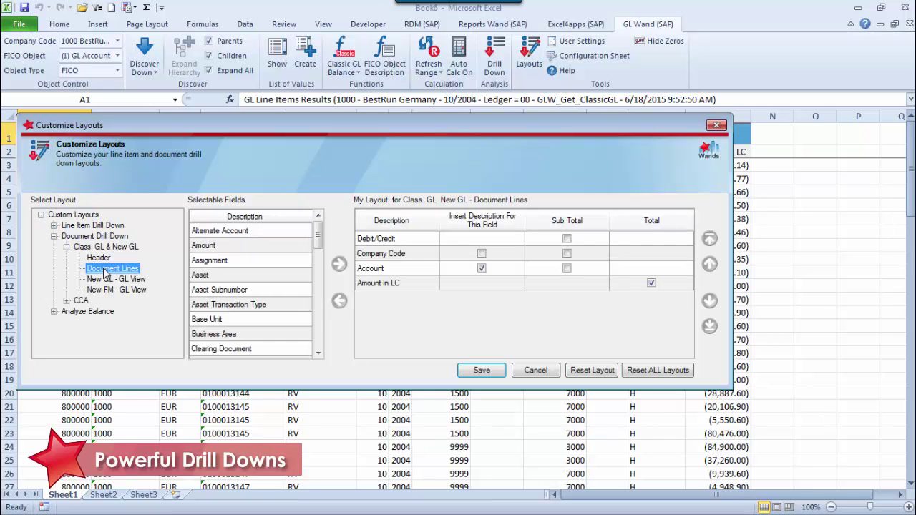
left_click(54, 236)
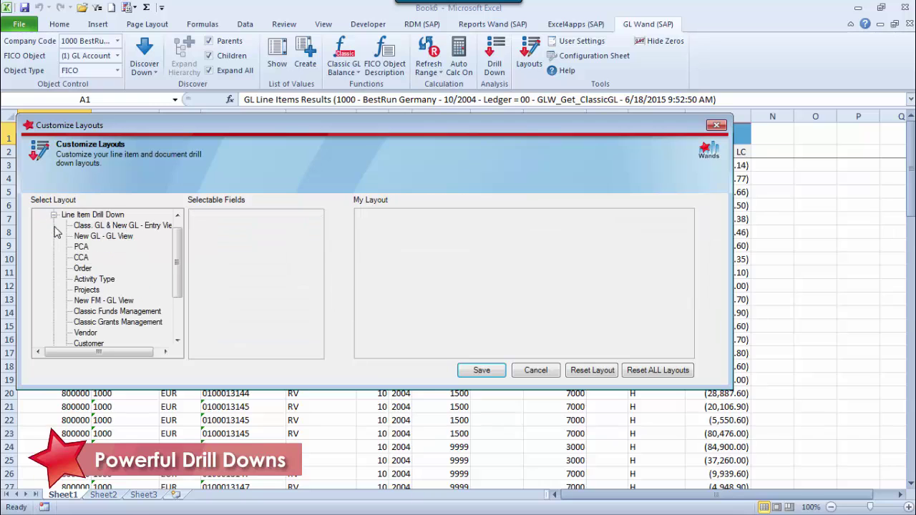
left_click(90, 226)
left_click_drag(390, 127, 399, 197)
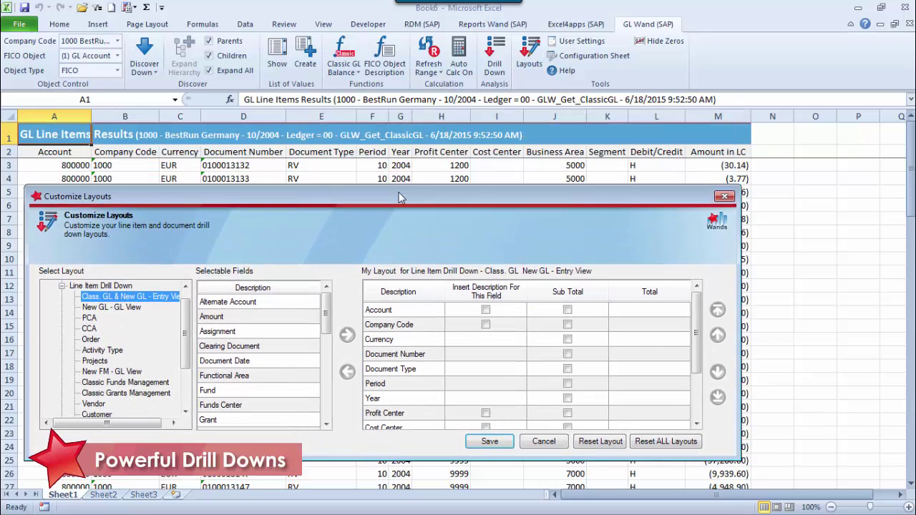
scroll(326, 401, "down", 1)
scroll(326, 400, "down", 3)
scroll(326, 400, "down", 3)
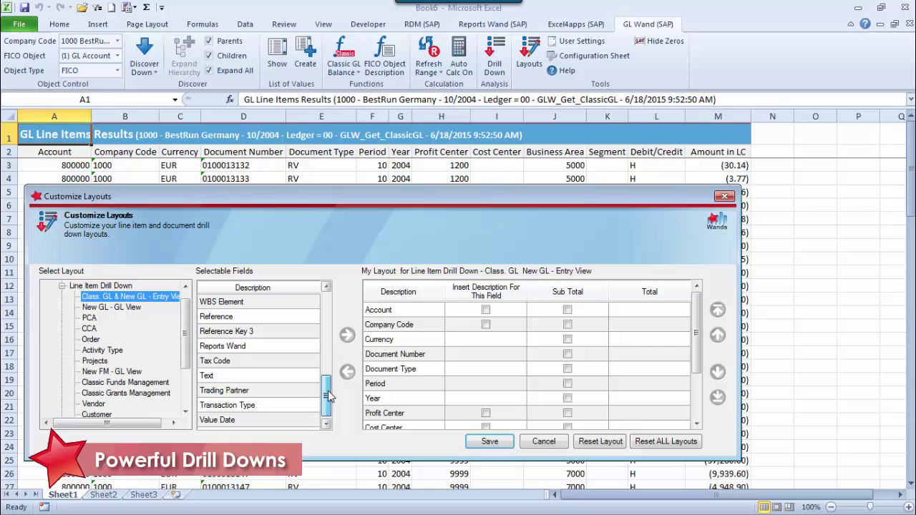
Add account descriptions, a Company Code subtotal and Amount in LC total; move Document Number and add Text.
left_click(485, 310)
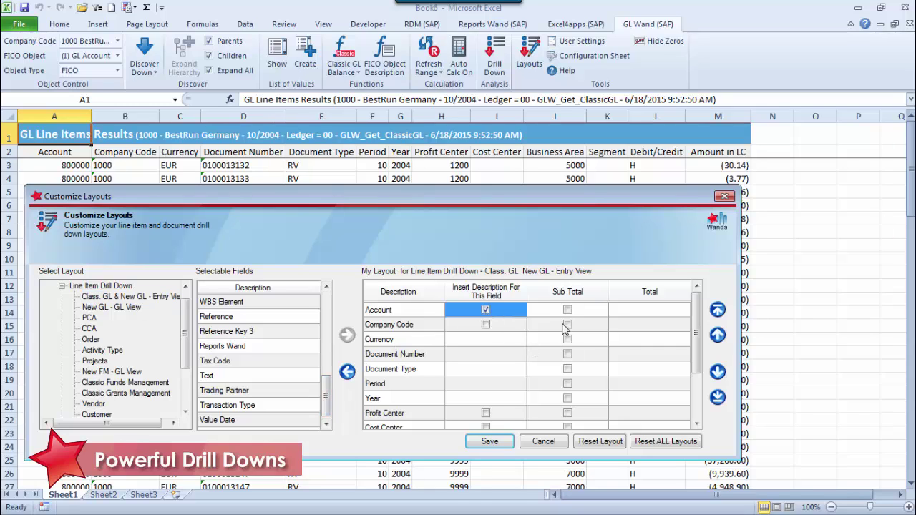
left_click(567, 324)
left_click_drag(697, 355, 697, 394)
left_click(649, 413)
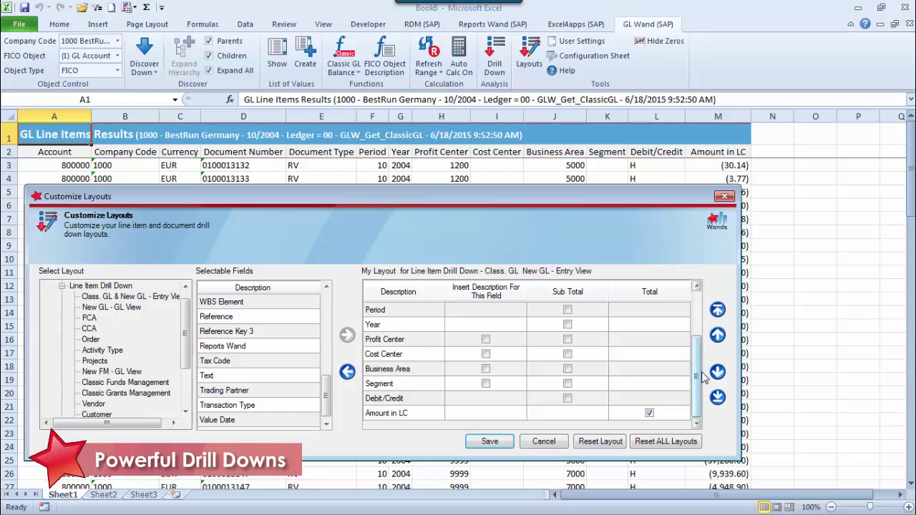
left_click_drag(697, 386, 698, 336)
left_click(394, 355)
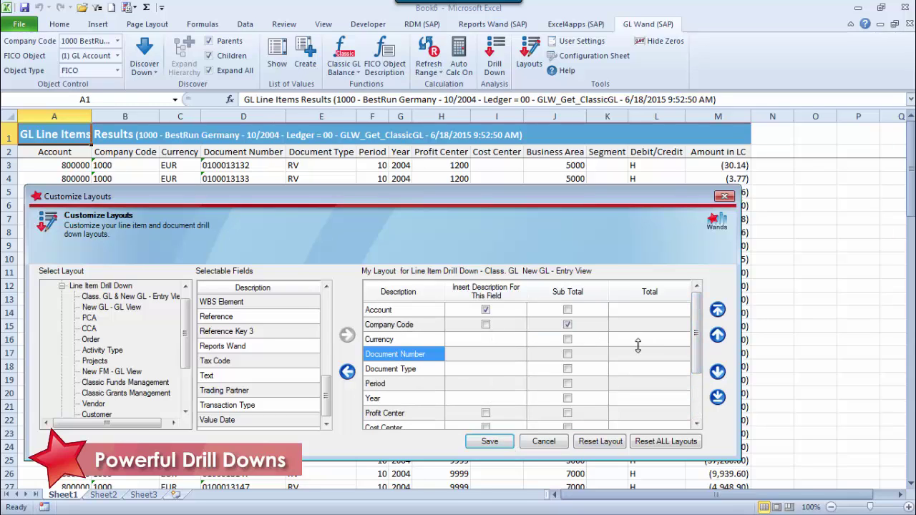
left_click(717, 370)
left_click_drag(208, 378, 391, 414)
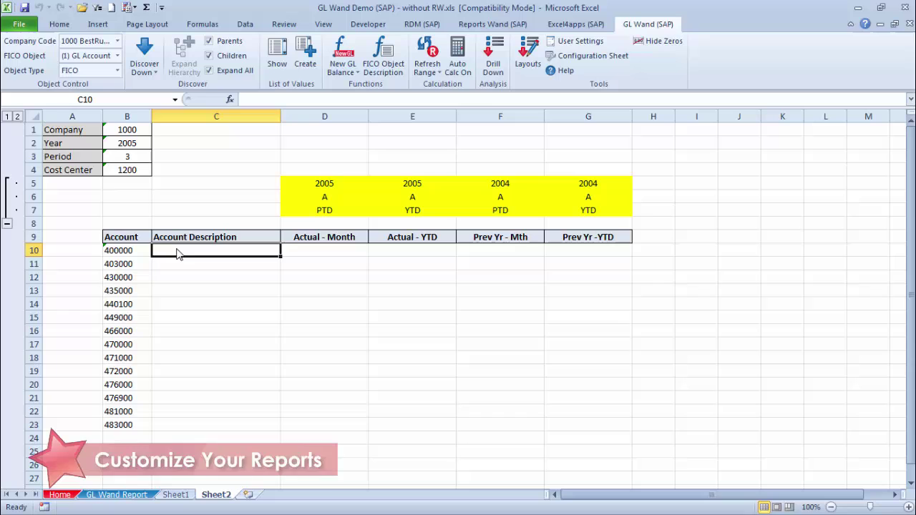
Enter a FICO Object Description formula in C10 referencing B10 and fill it down to C23.
left_click(384, 62)
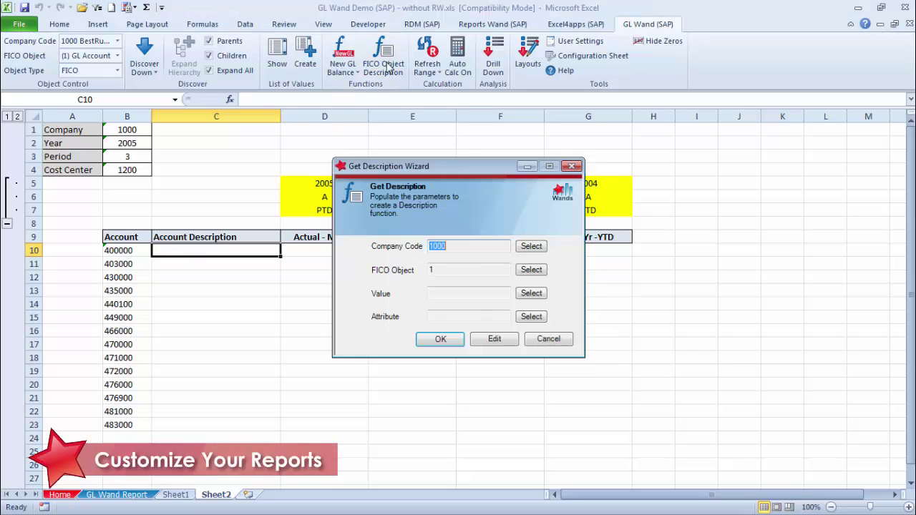
left_click(493, 338)
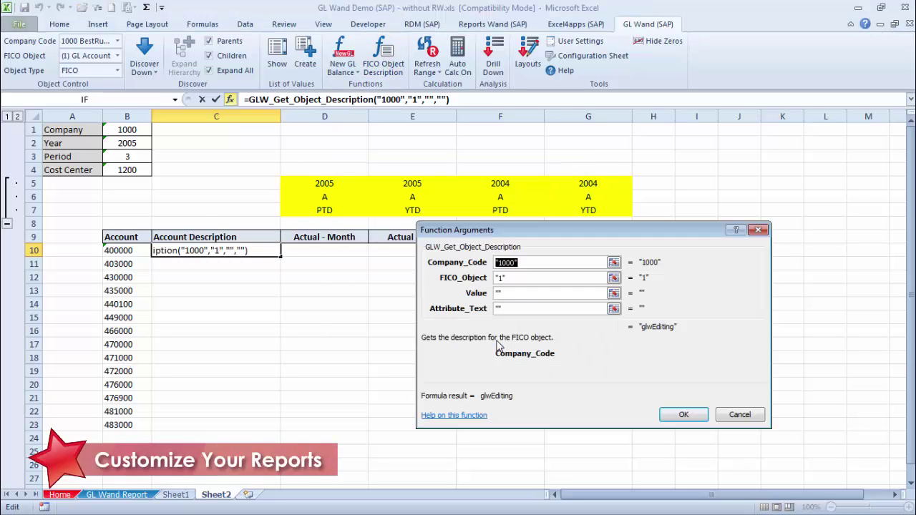
left_click(510, 293)
left_click(142, 249)
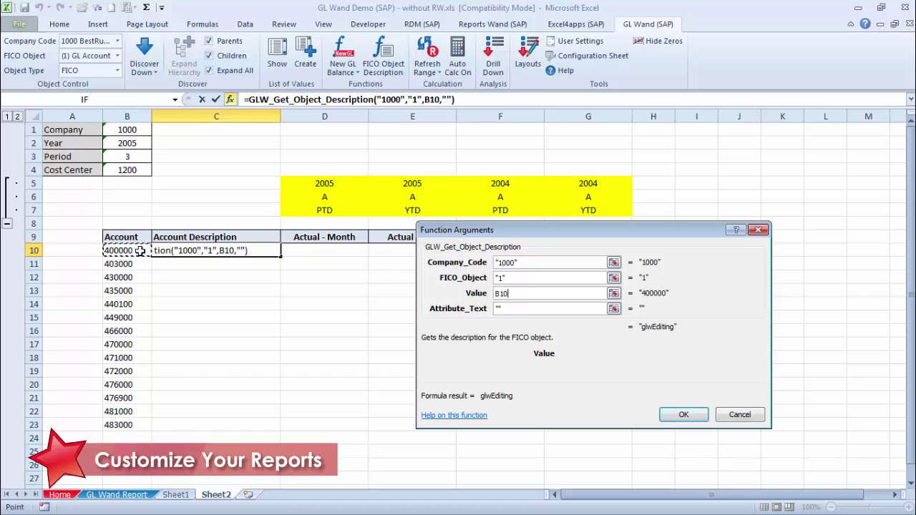
left_click(683, 414)
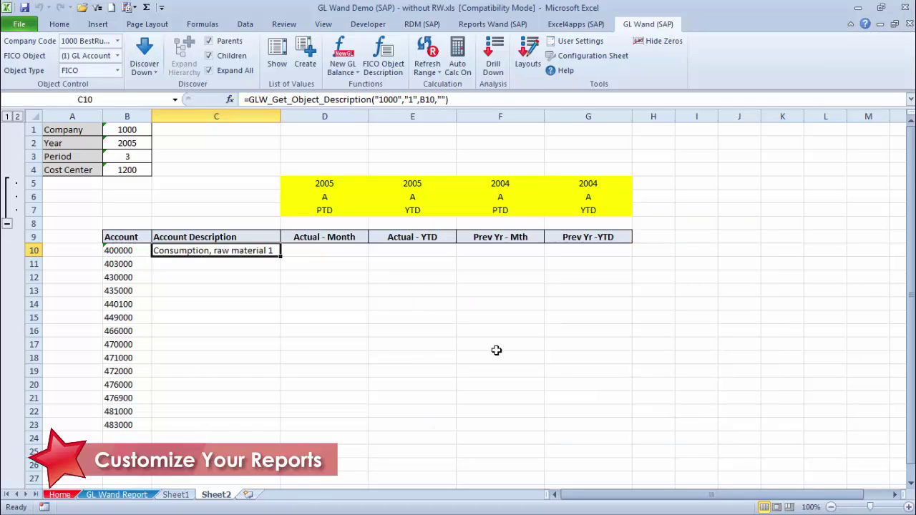
left_click_drag(284, 260, 289, 428)
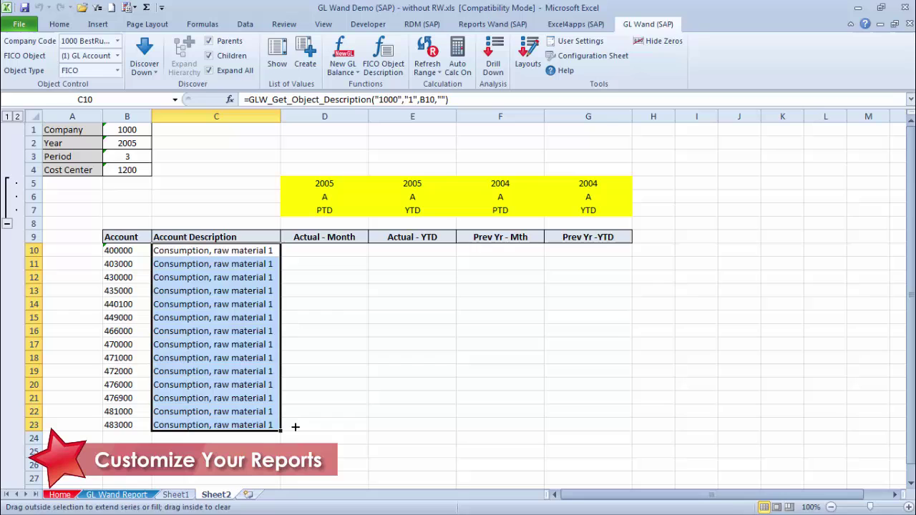
left_click(341, 252)
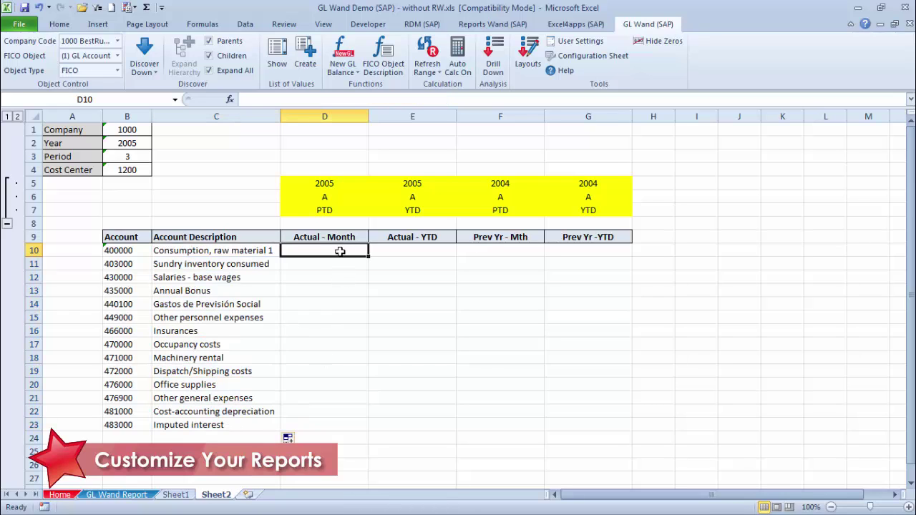
Start a Get New GL Balance formula in D10 with company code 1000, keeping year 2015 and all debits/credits.
left_click(350, 74)
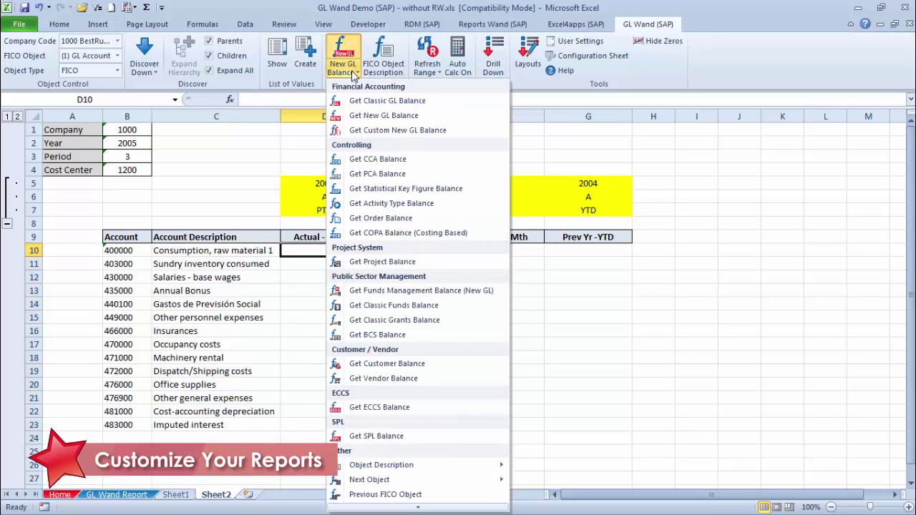
left_click(377, 120)
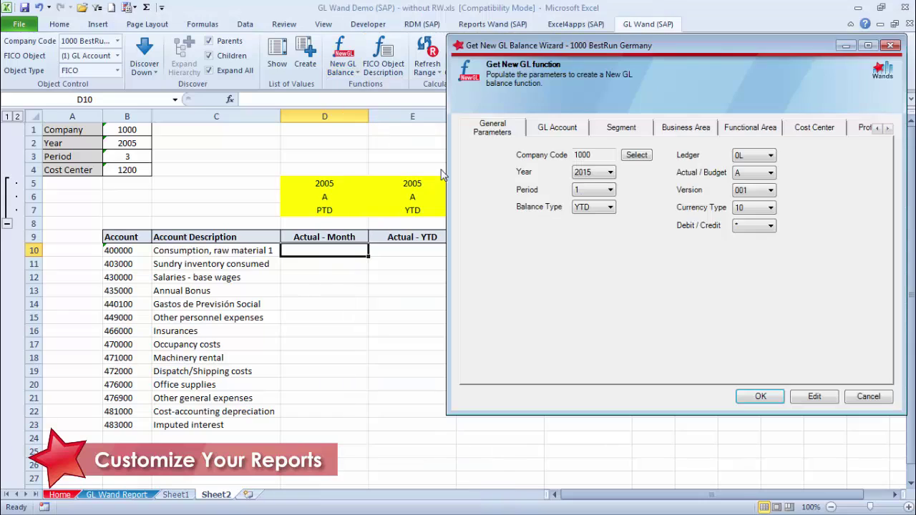
left_click(633, 157)
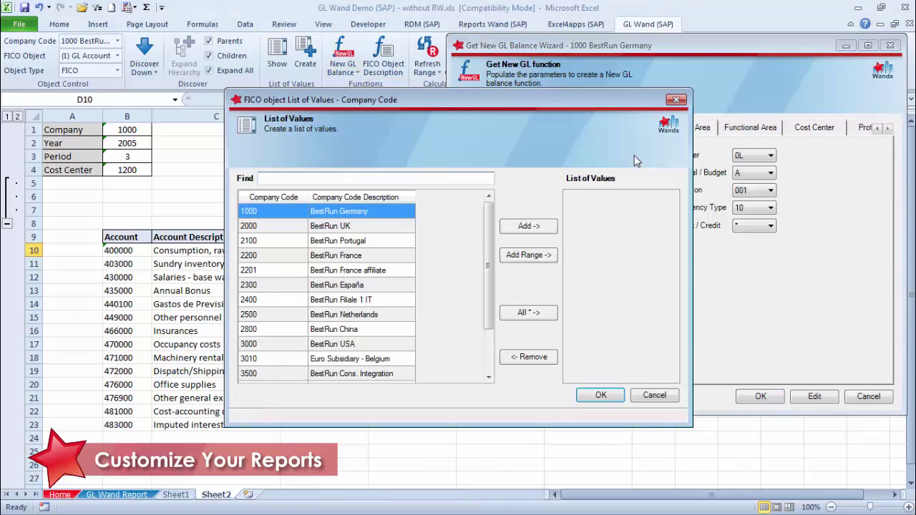
left_click(515, 227)
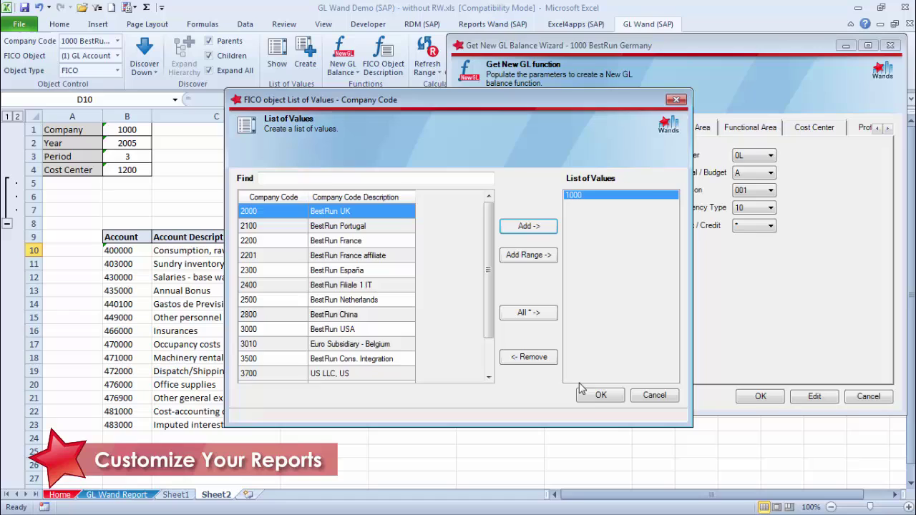
left_click(600, 395)
left_click(610, 173)
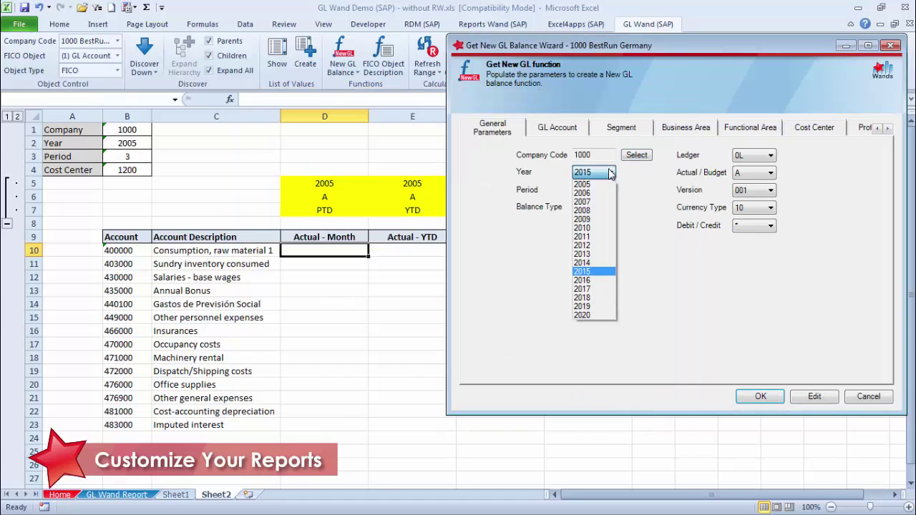
left_click(609, 172)
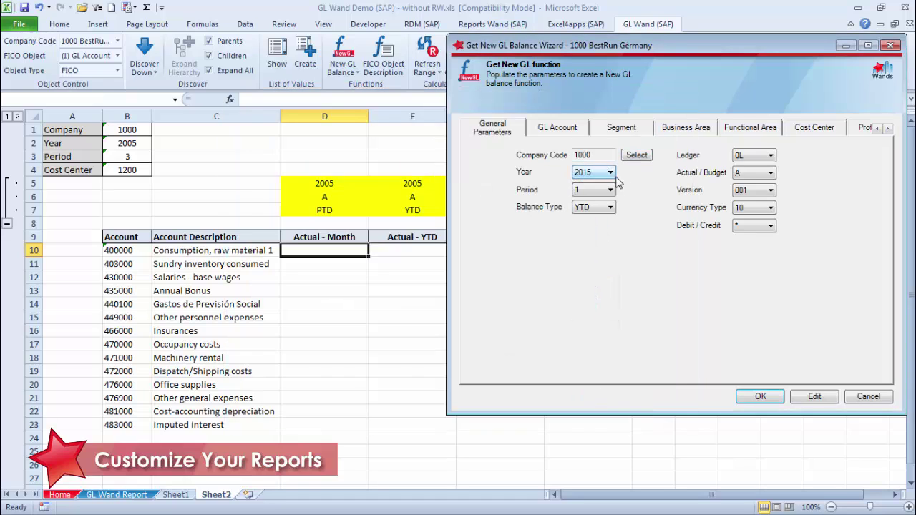
left_click(771, 226)
left_click(793, 330)
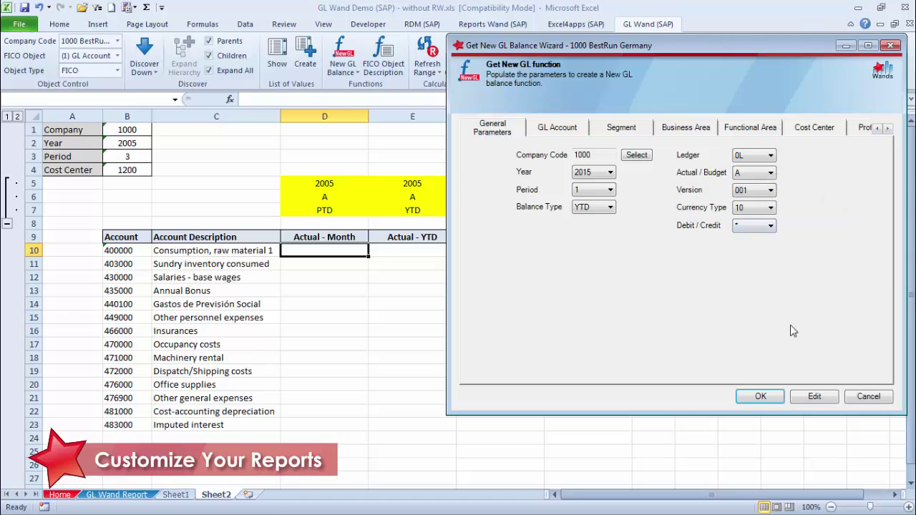
Link the formula's year, period, balance type and actual/budget arguments to cells D5, B3, D7 and D6.
left_click(814, 397)
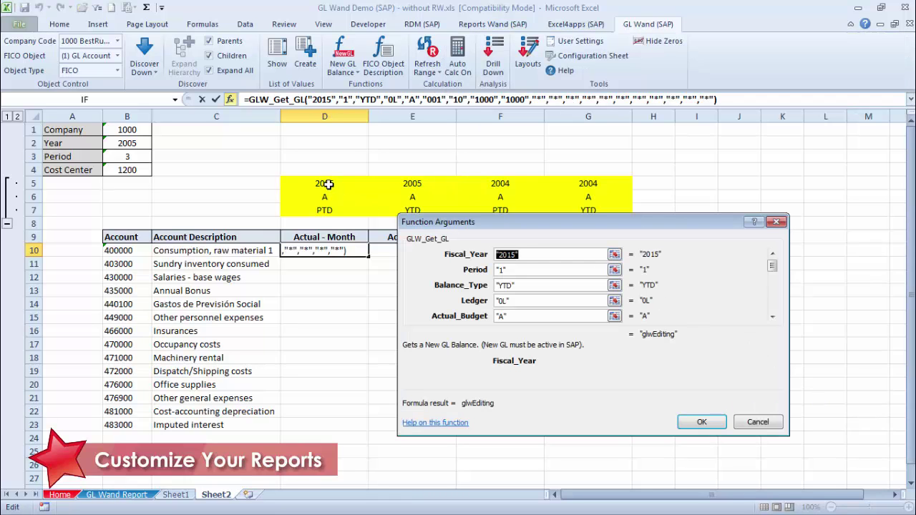
left_click(327, 184)
key("F4")
key("F4")
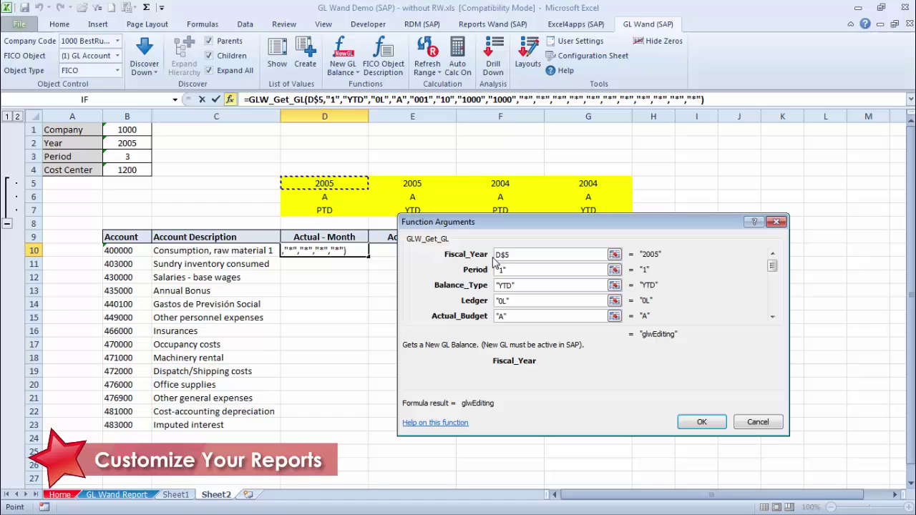
left_click(516, 269)
left_click(119, 156)
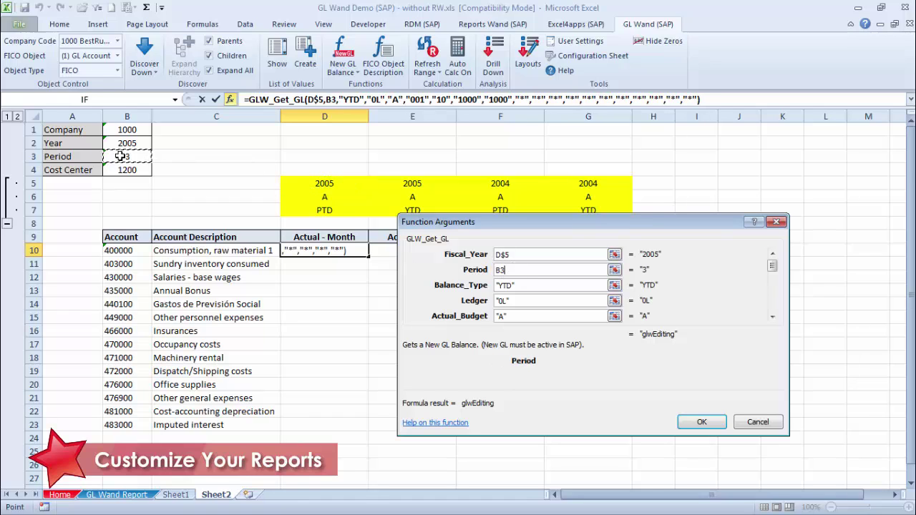
key("F4")
left_click_drag(518, 284, 494, 285)
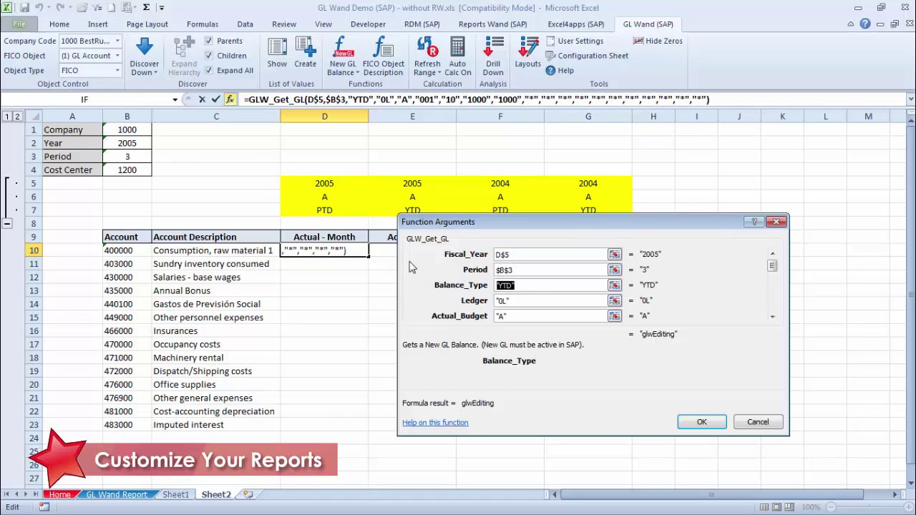
left_click(347, 212)
key("F4")
key("F4")
left_click_drag(520, 316, 493, 316)
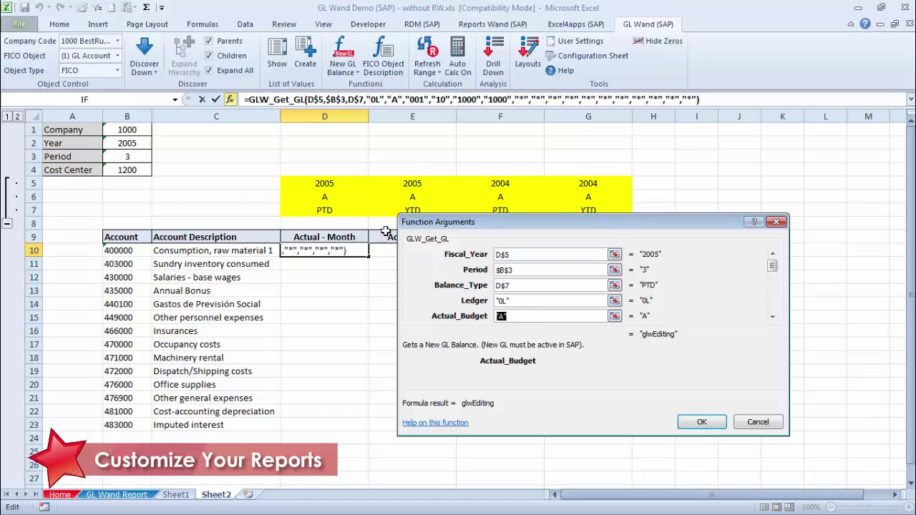
left_click(336, 197)
key("F4")
key("F4")
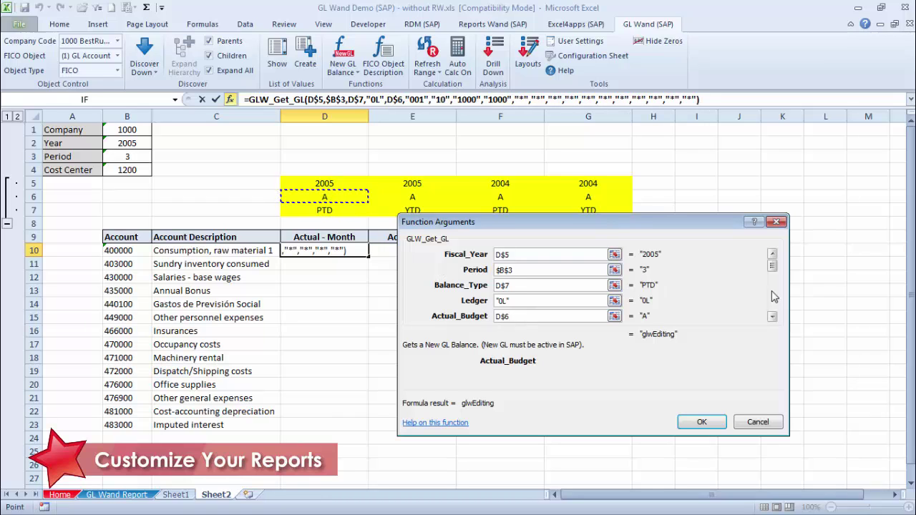
key("Tab")
key("Tab")
key("Tab")
Link company code to $B$1, account to $B10 and cost center to $B$4, then confirm the formula.
left_click_drag(544, 300, 434, 288)
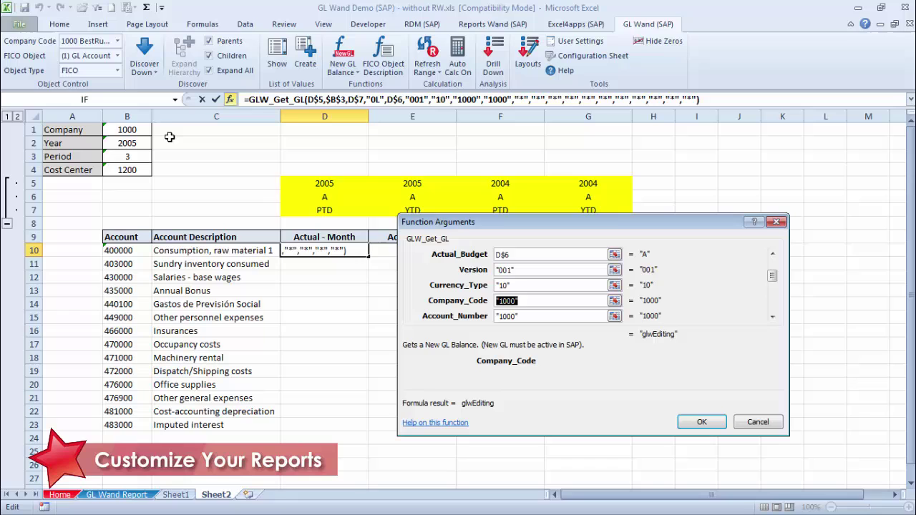
left_click(134, 132)
key("F4")
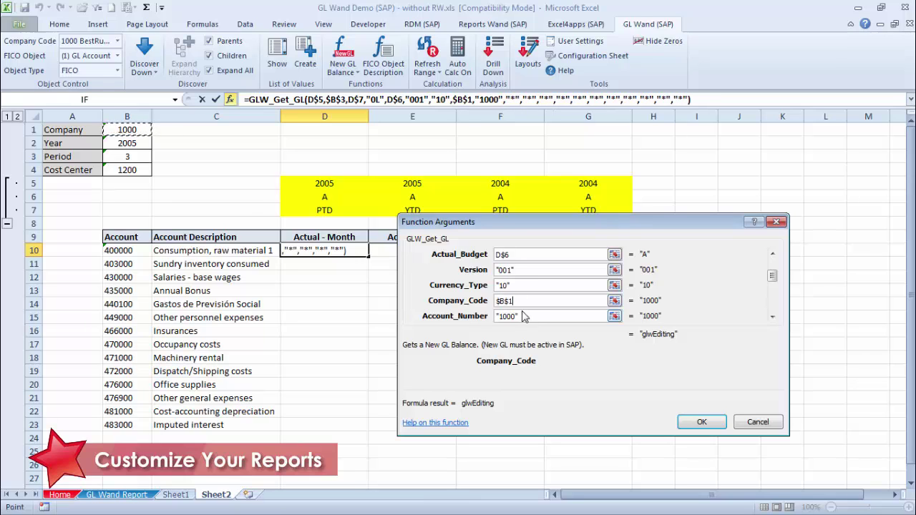
left_click_drag(524, 317, 492, 316)
left_click(129, 251)
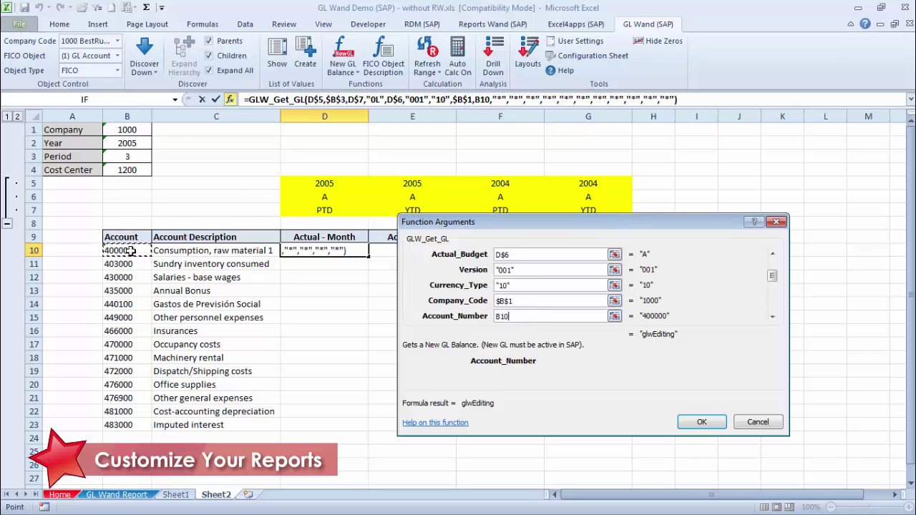
key("F4")
key("F4")
key("F4")
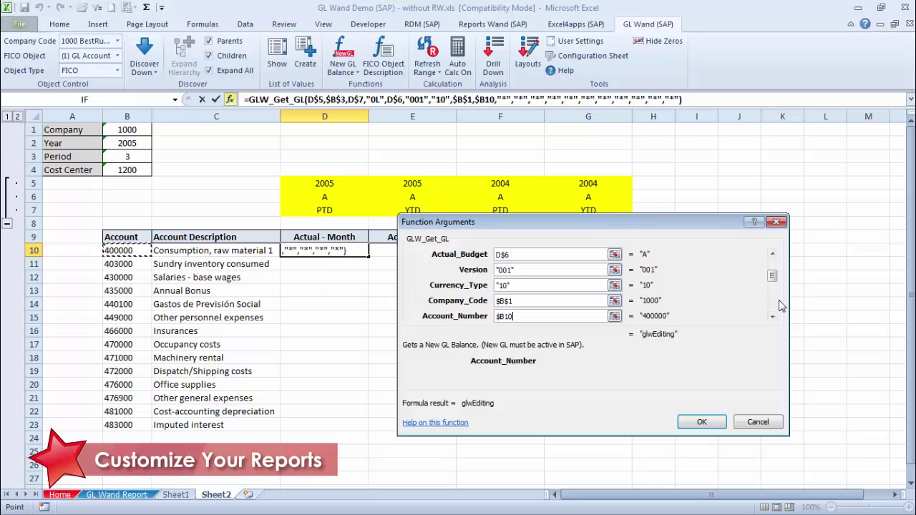
left_click(772, 315)
left_click(525, 286)
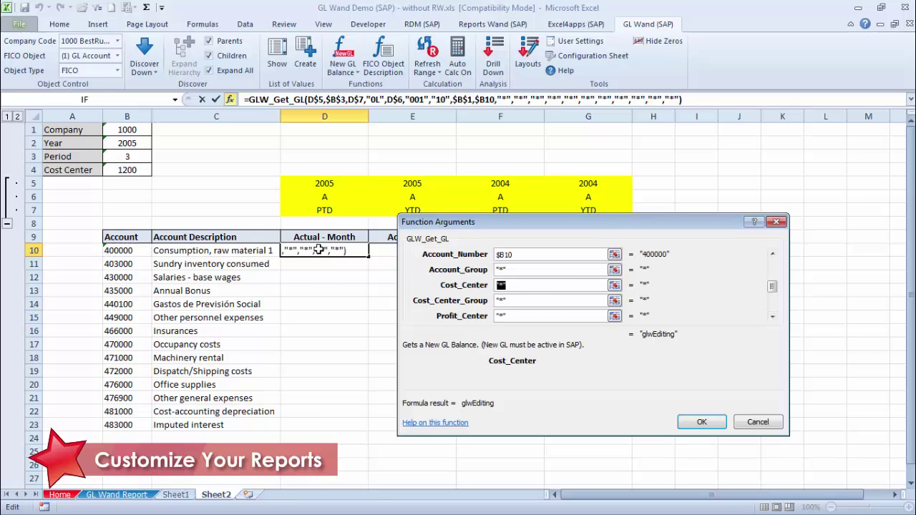
left_click(128, 171)
key("F4")
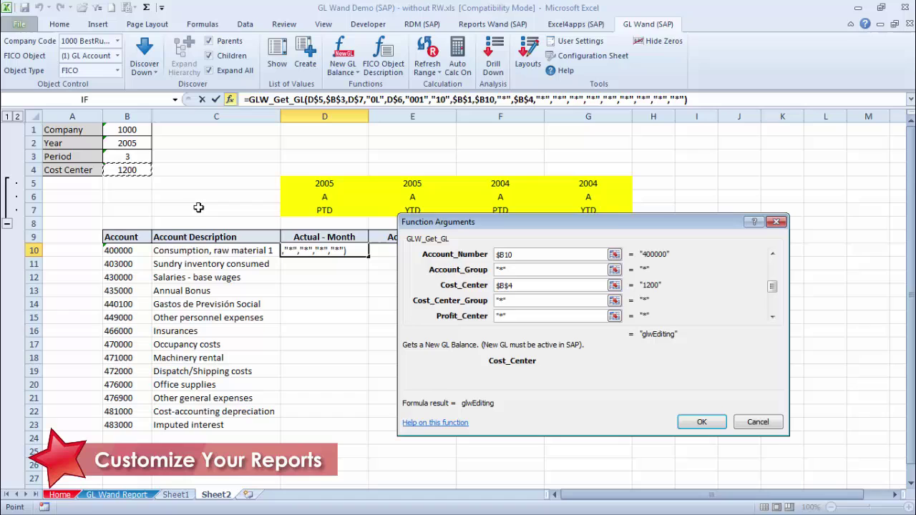
left_click(711, 427)
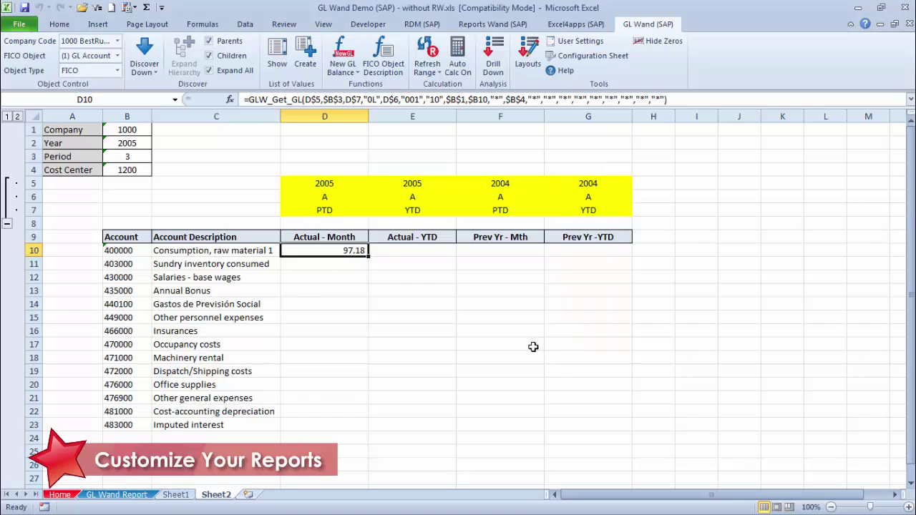
Copy the D10 balance formula across to G10 and down through row 23.
left_click_drag(370, 256, 631, 259)
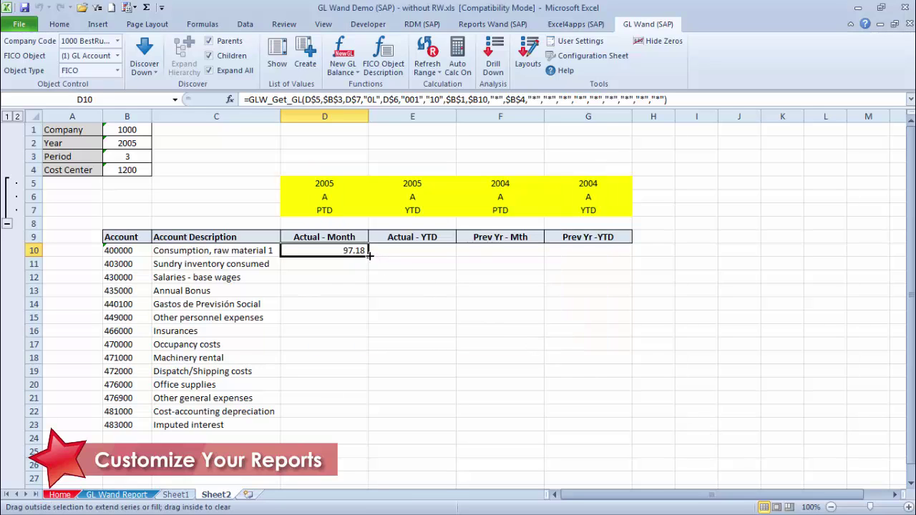
double_click(631, 256)
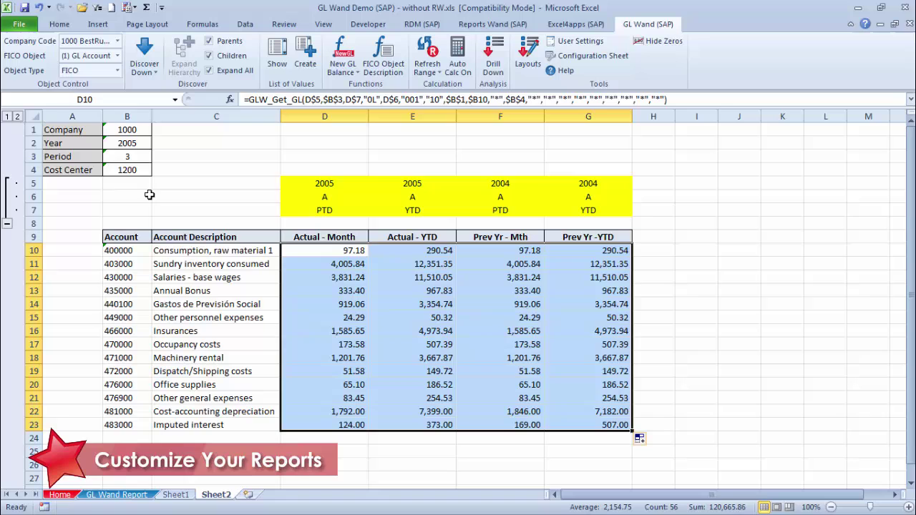
Replace cost center 1200 in B4 with the range 1000:1230 and collapse the yellow period rows.
left_click(132, 170)
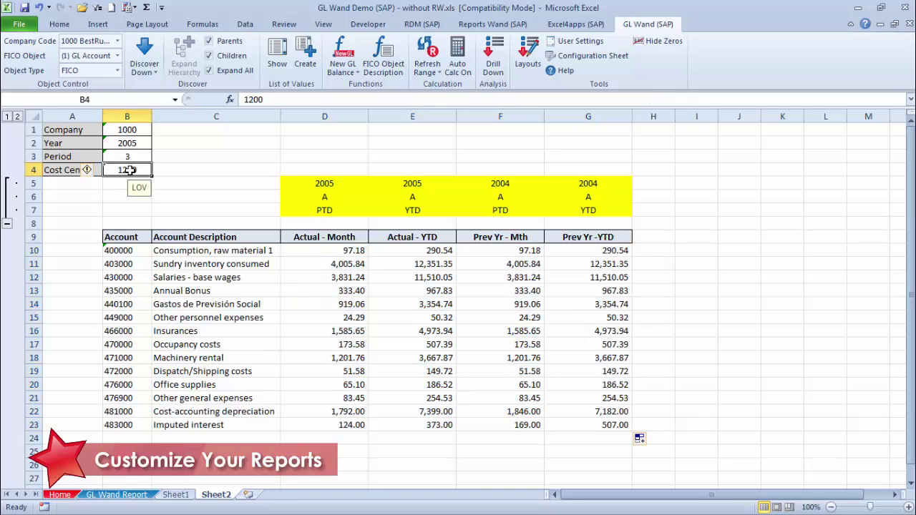
double_click(130, 171)
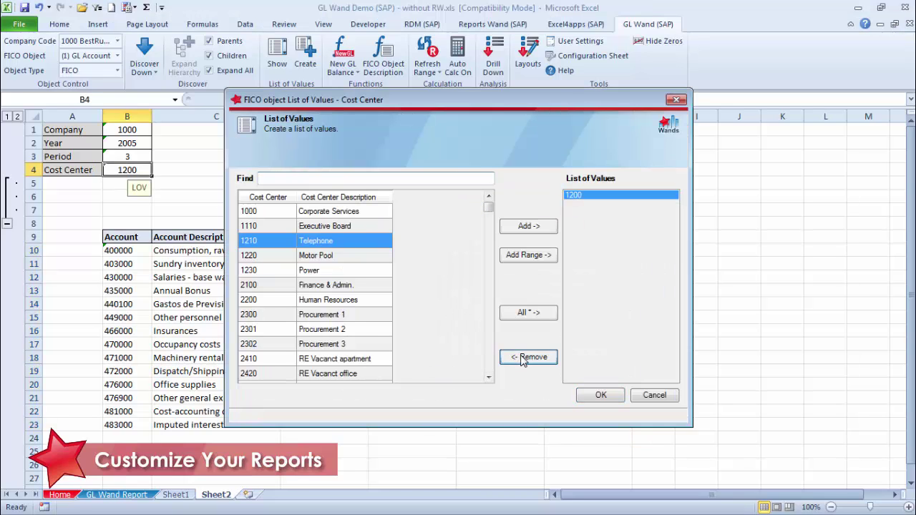
left_click(528, 356)
left_click(354, 215)
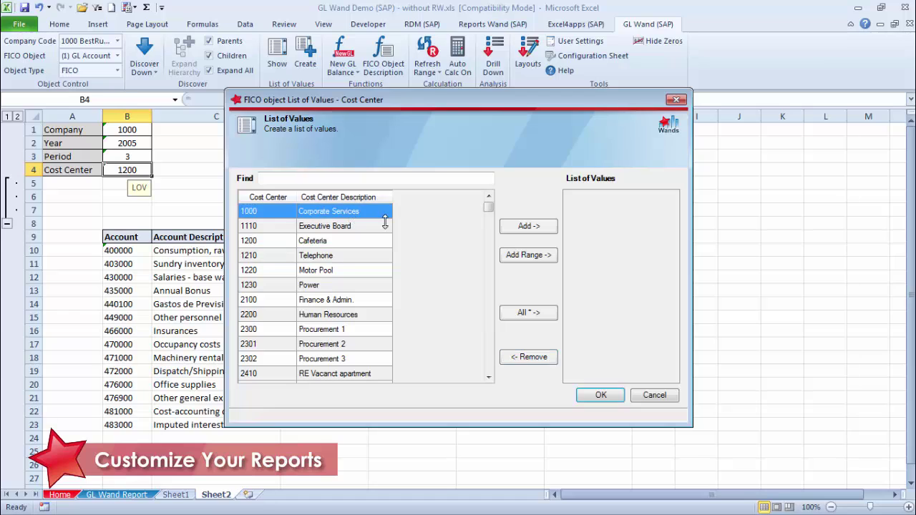
left_click(529, 227)
left_click(337, 272)
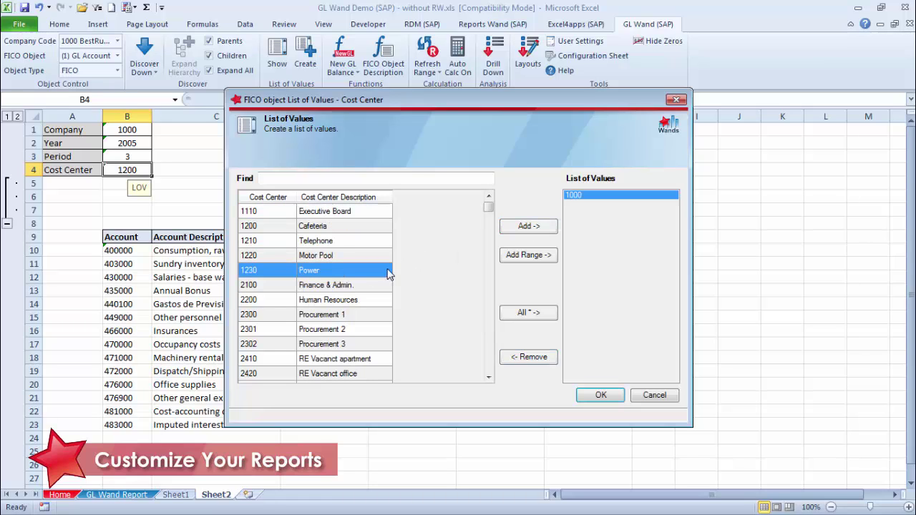
left_click(536, 256)
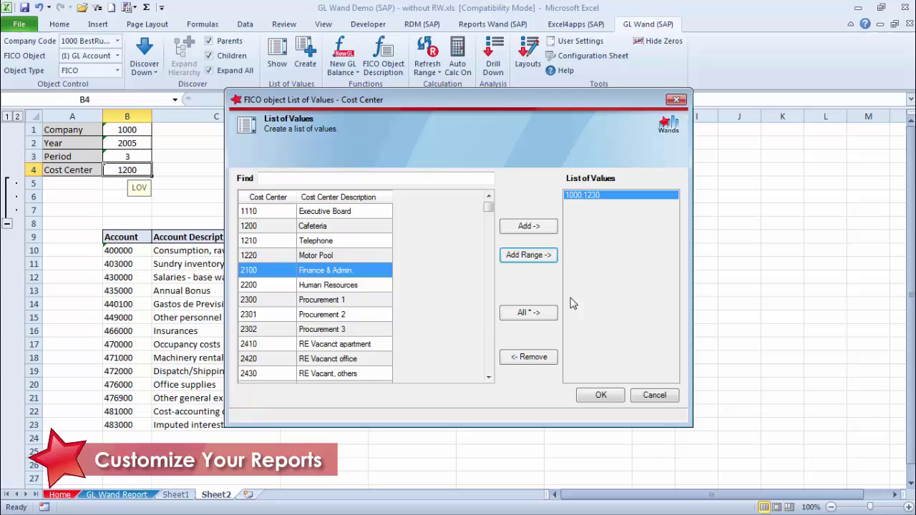
left_click(603, 396)
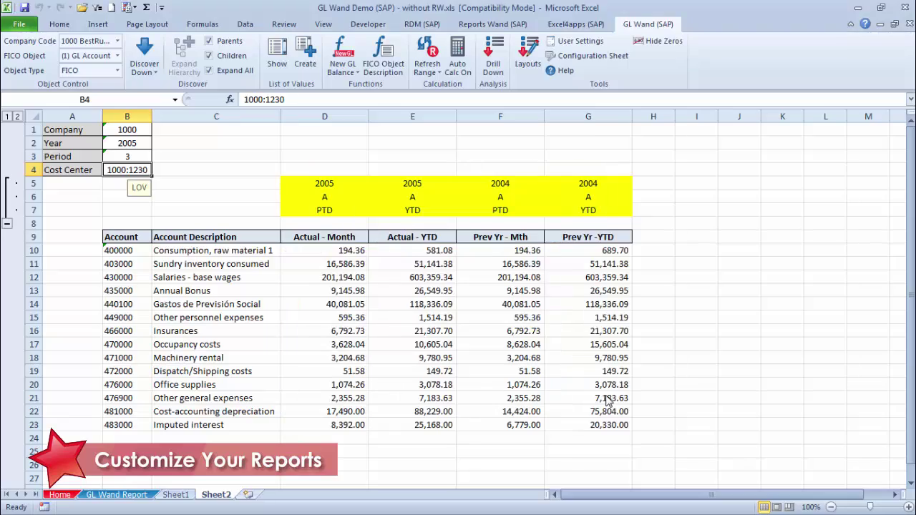
left_click(7, 223)
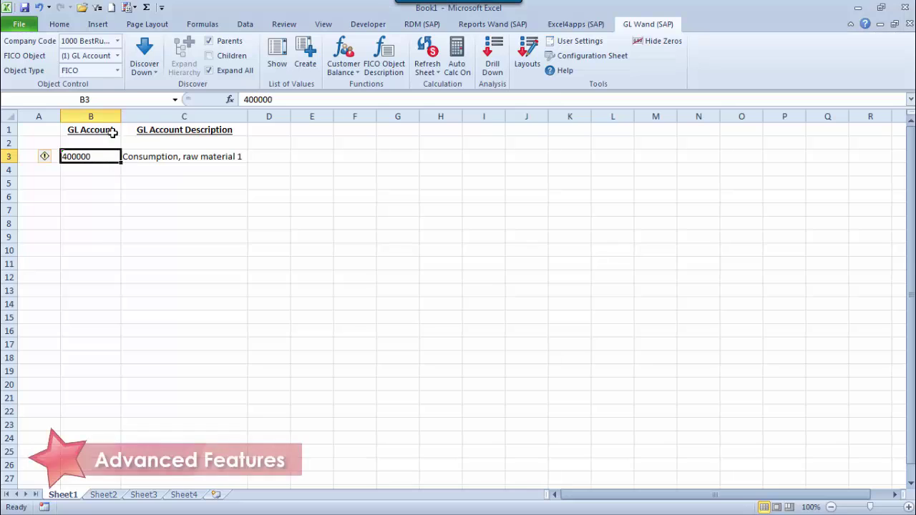
Discover the accounts below 400000, fill their descriptions down column C, and go to Sheet2.
left_click(144, 66)
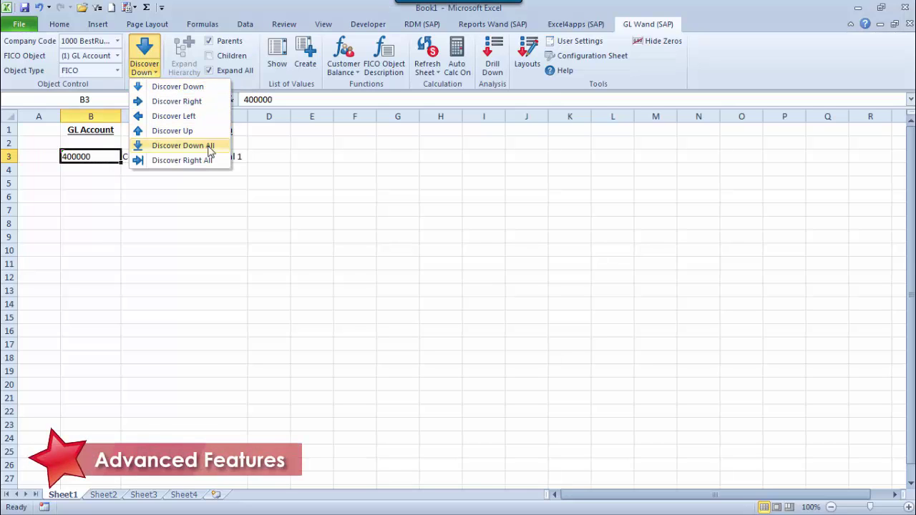
left_click(178, 87)
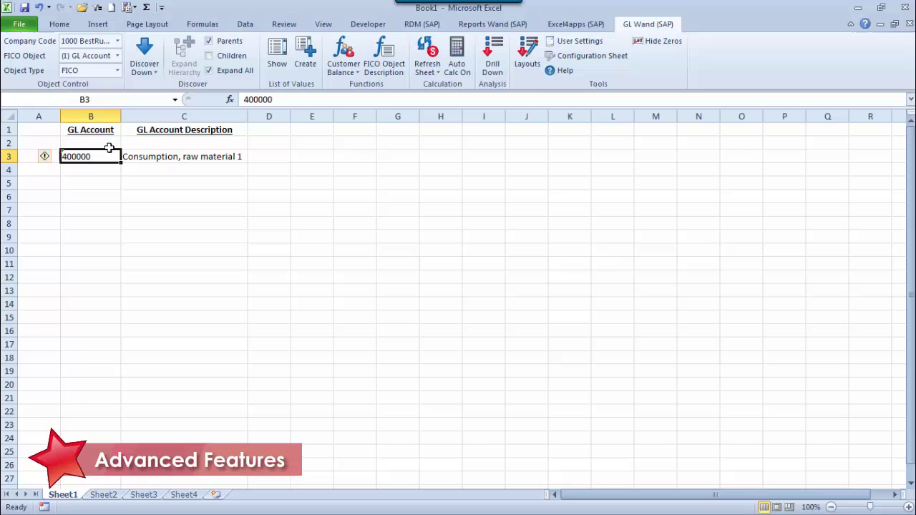
mouse_move(99, 156)
left_mouse_down()
mouse_move(106, 217)
mouse_move(90, 387)
left_mouse_up()
left_click(144, 47)
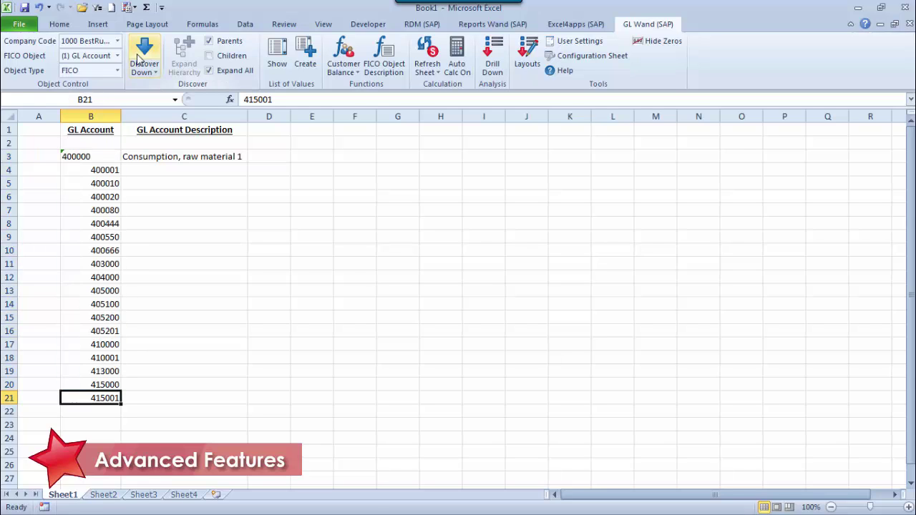
left_click(147, 156)
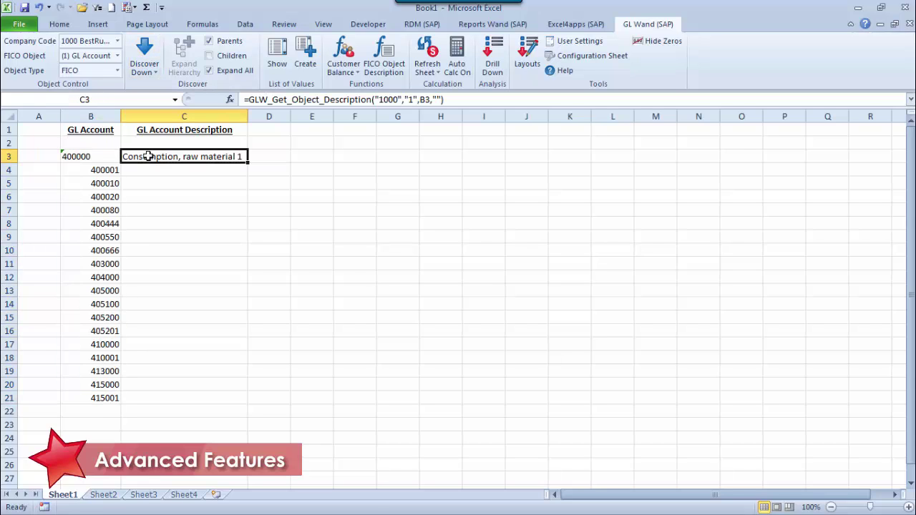
double_click(248, 162)
double_click(248, 116)
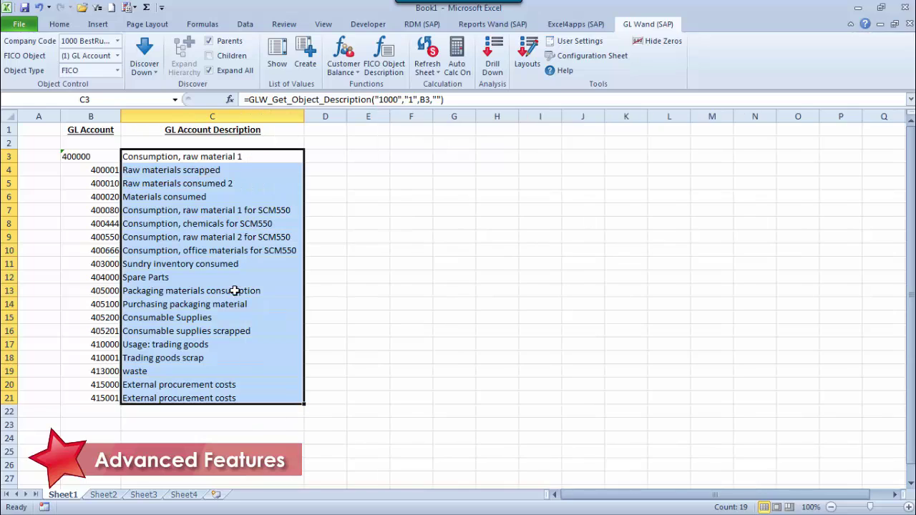
left_click(115, 495)
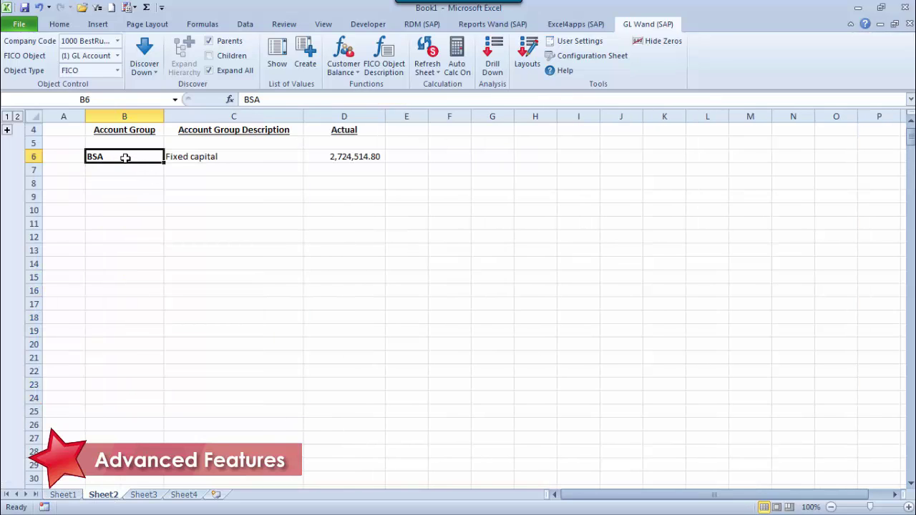
Set the BSA row's object type to Account Group and expand its full hierarchy.
left_click_drag(125, 157, 325, 160)
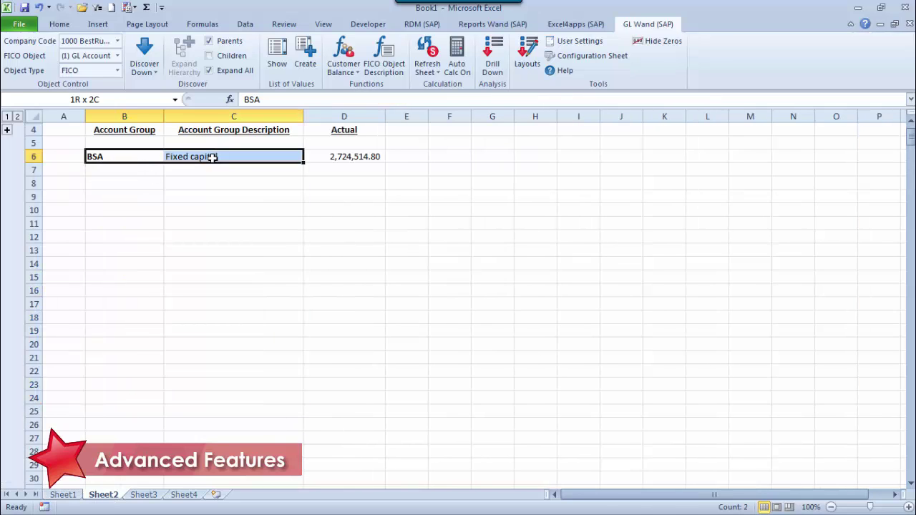
left_click(118, 157)
left_click(117, 55)
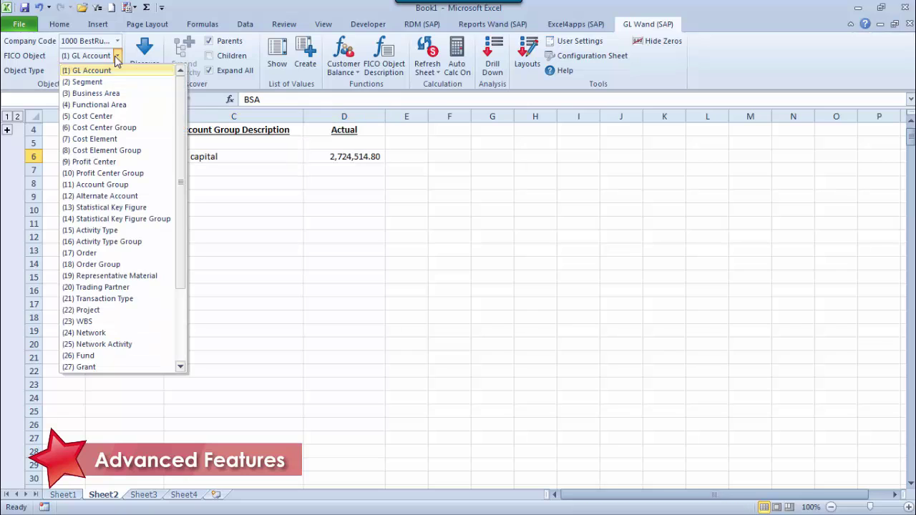
left_click(128, 185)
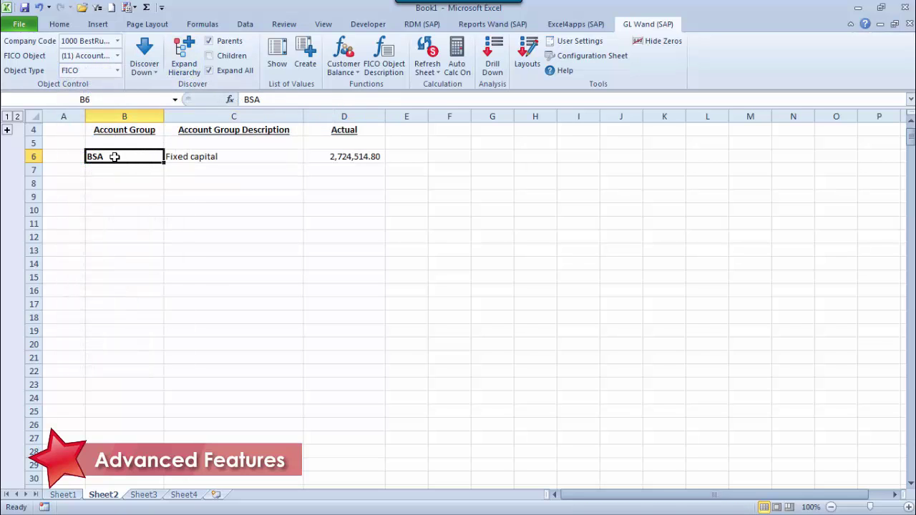
left_click_drag(115, 156, 325, 157)
left_click(183, 59)
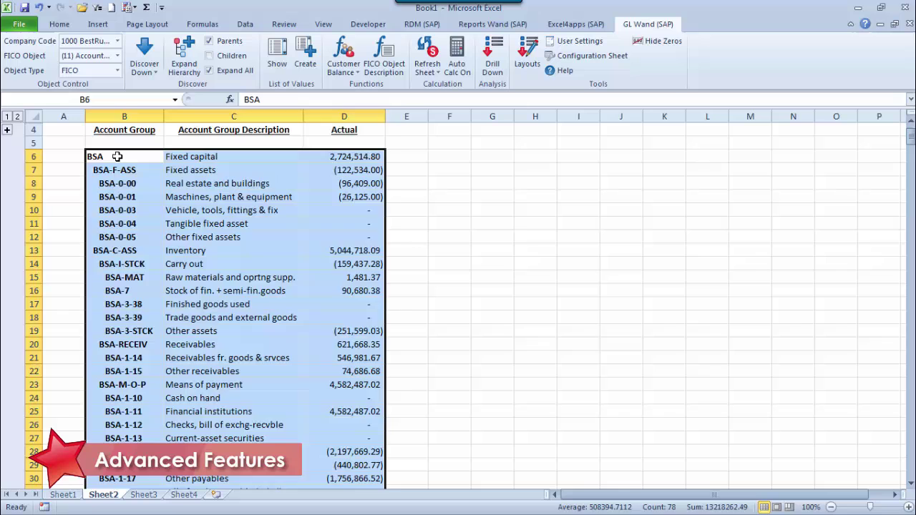
Expand the Real estate and buildings group with Children to list accounts 1000–2010.
mouse_move(116, 157)
left_mouse_down()
mouse_move(216, 150)
mouse_move(228, 345)
left_mouse_up()
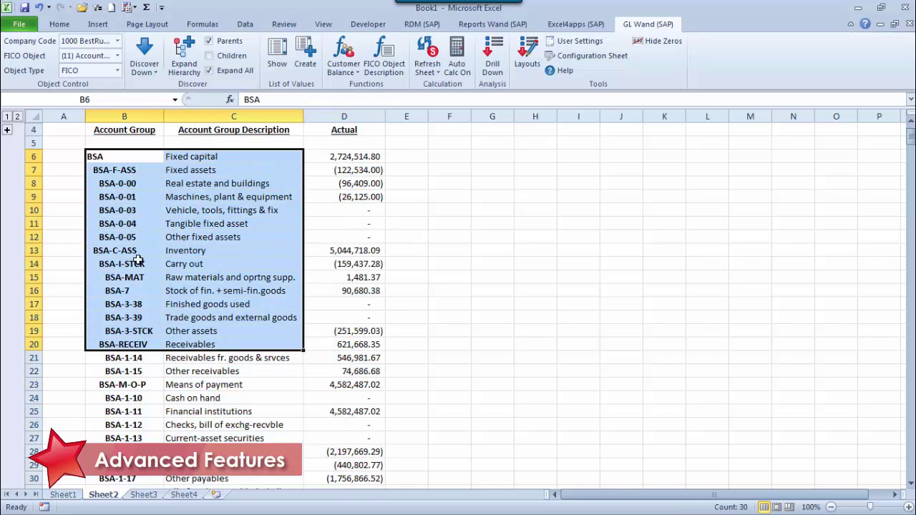
left_click_drag(108, 183, 342, 183)
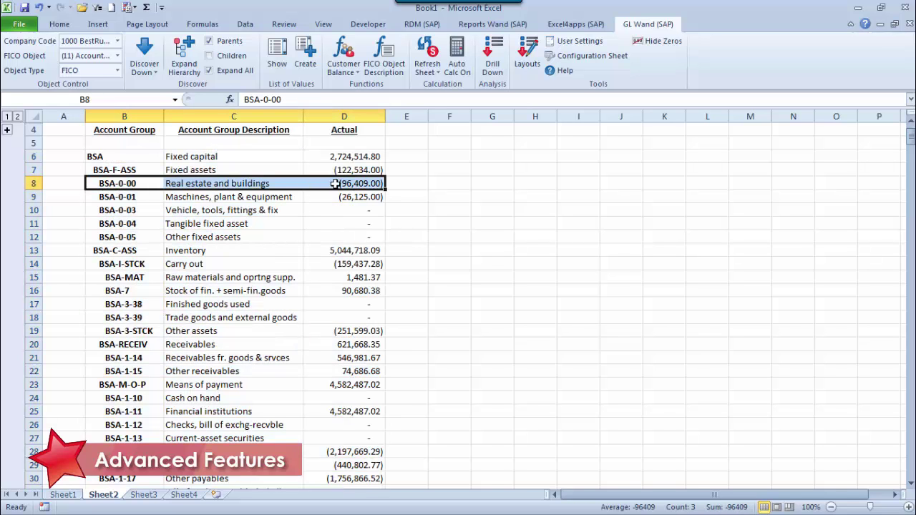
left_click(208, 56)
left_click(186, 54)
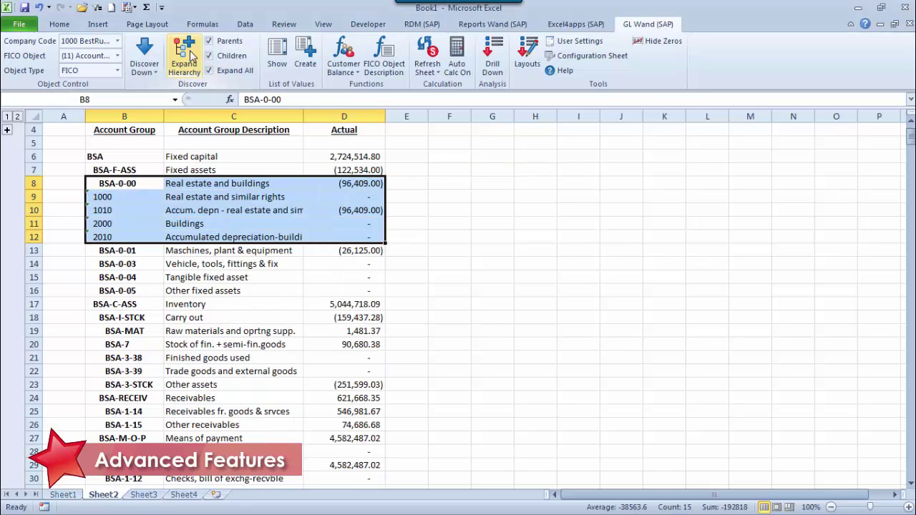
On Sheet3, create a Cost Center list of values for cell B3.
left_click(143, 494)
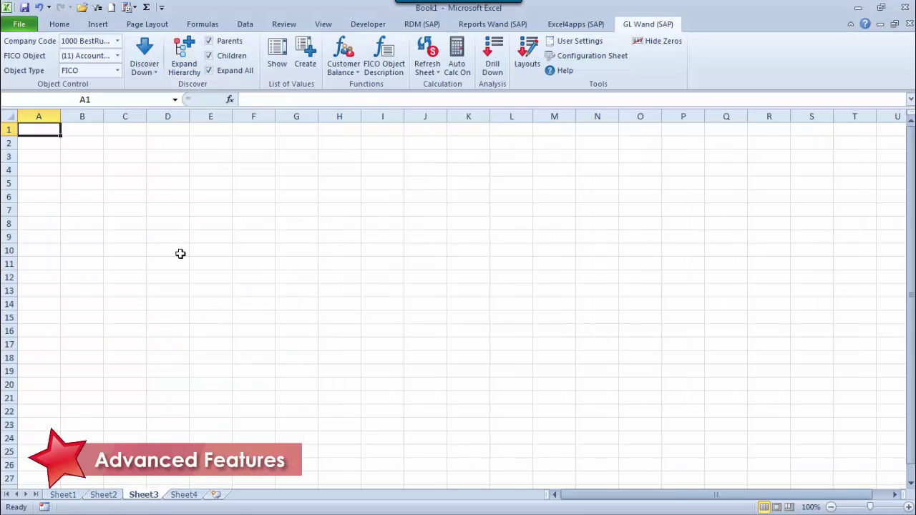
left_click(93, 156)
left_click(306, 62)
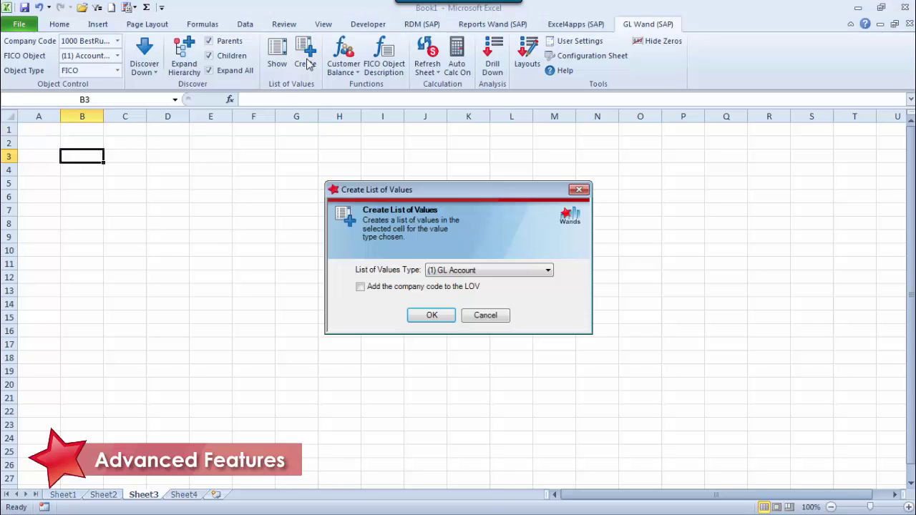
left_click(548, 270)
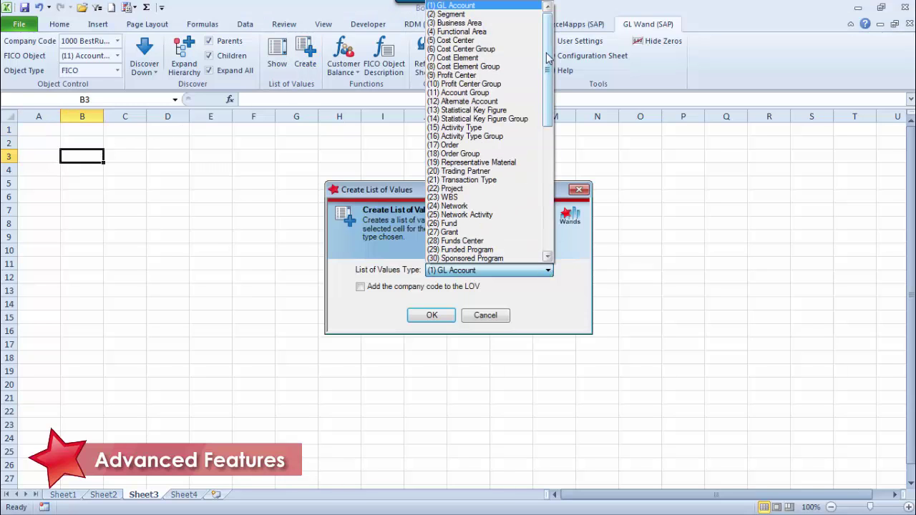
mouse_move(551, 32)
left_mouse_down()
mouse_move(548, 72)
mouse_move(517, 30)
left_mouse_up()
left_click(499, 40)
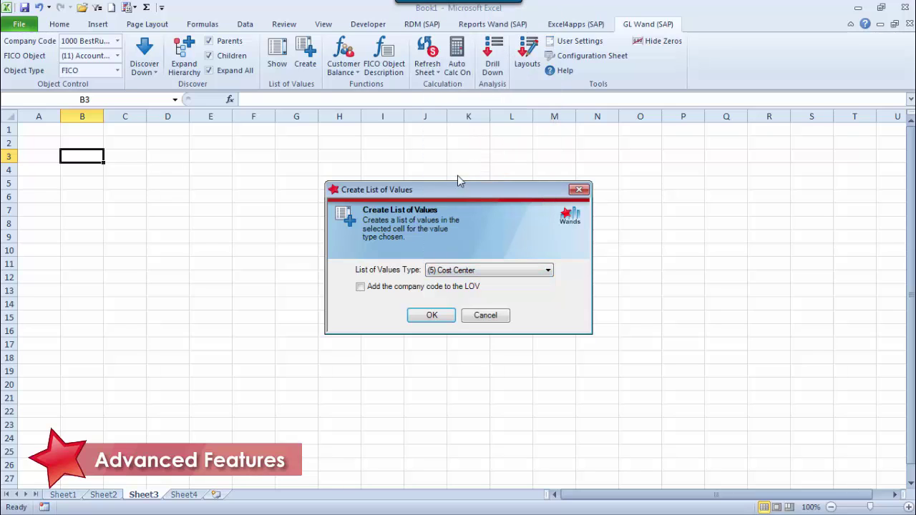
left_click(434, 317)
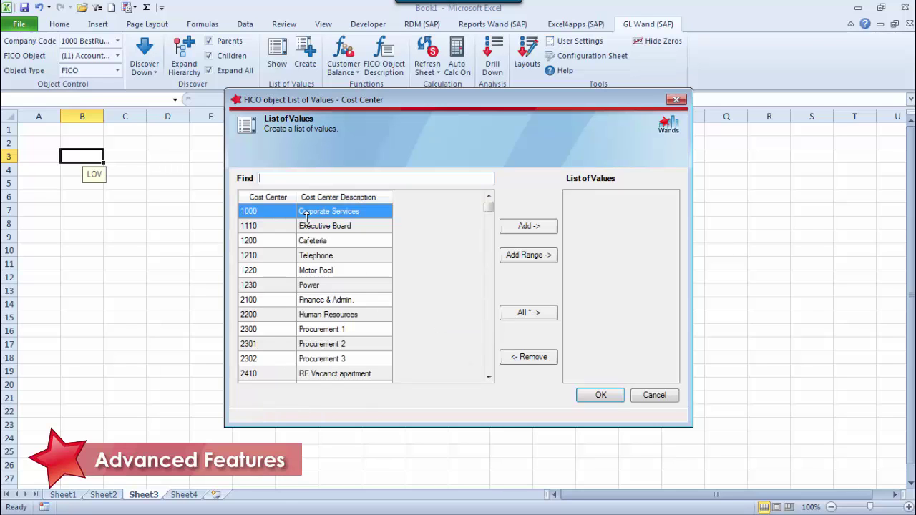
Search 'Cafe' and place cost center 1200 Cafeteria into B3.
mouse_move(487, 207)
left_mouse_down()
mouse_move(486, 256)
mouse_move(497, 206)
left_mouse_up()
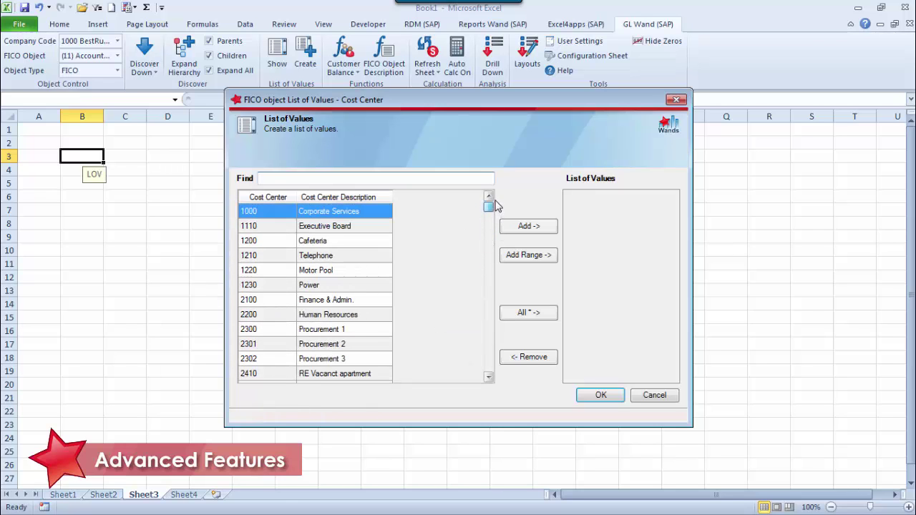
left_click(346, 177)
type("1200")
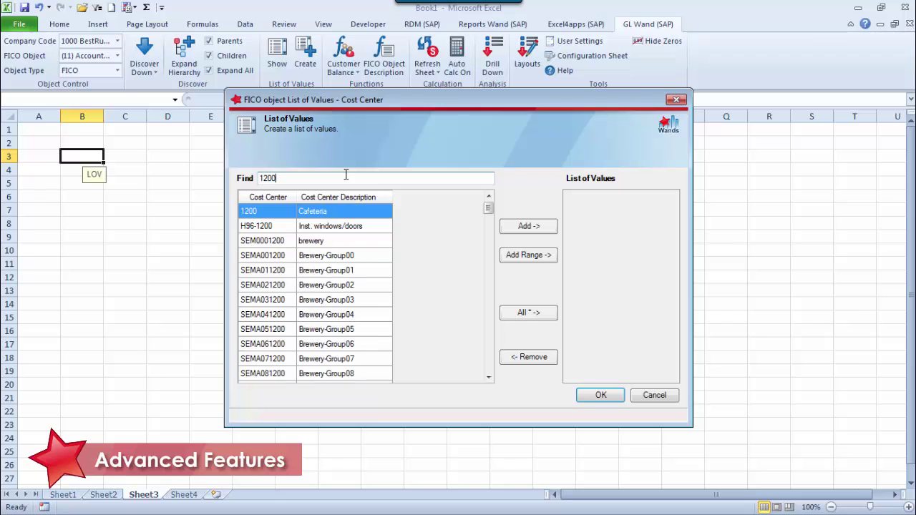
key("BackSpace")
key("BackSpace")
key("BackSpace")
type("Ca")
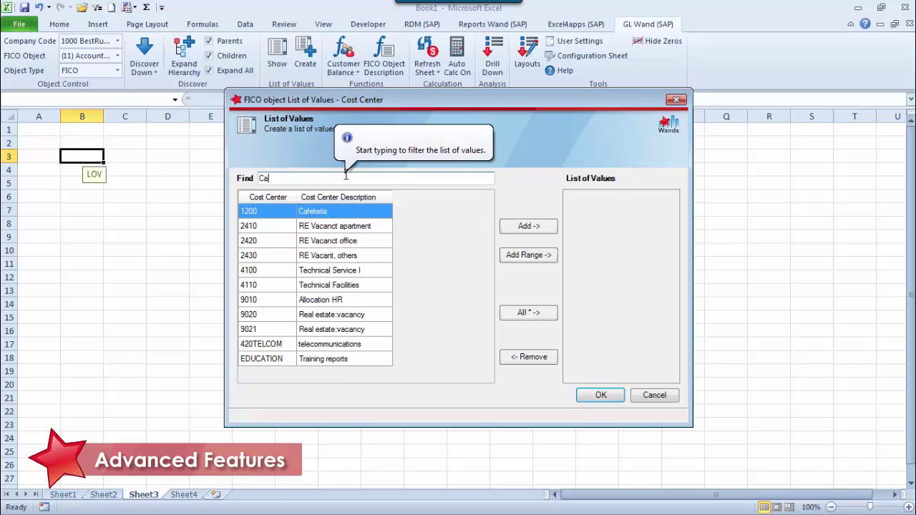
type("fe")
left_click(530, 227)
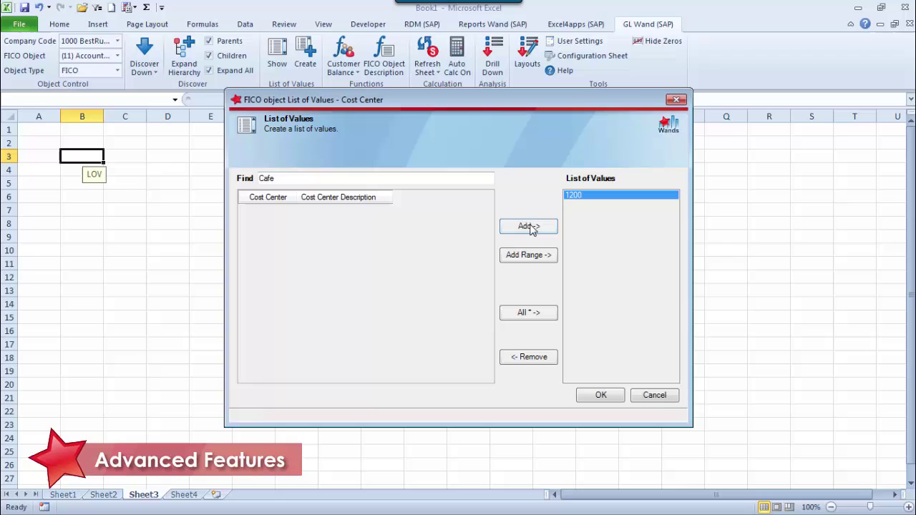
left_click(598, 395)
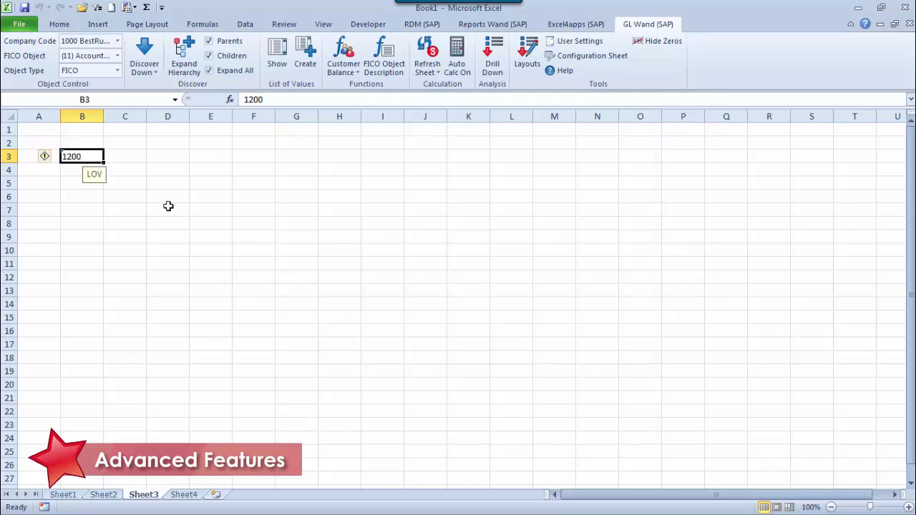
double_click(91, 158)
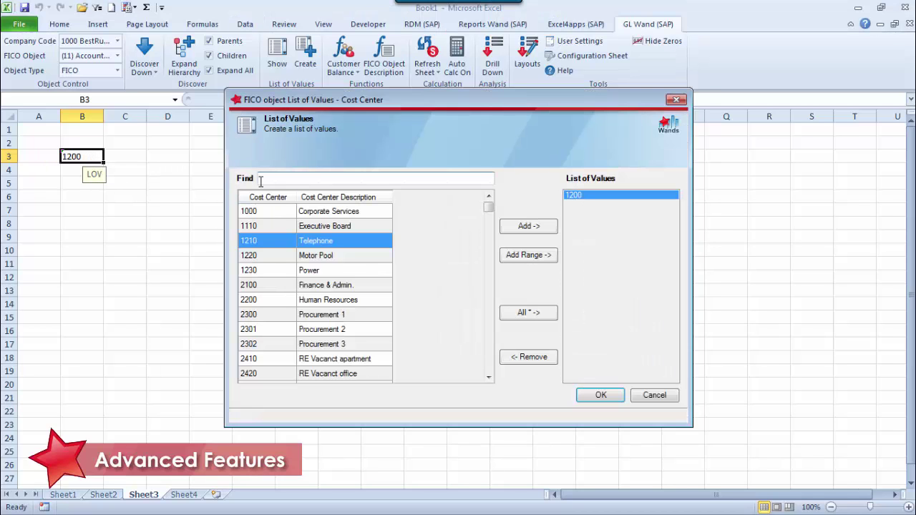
left_click(600, 396)
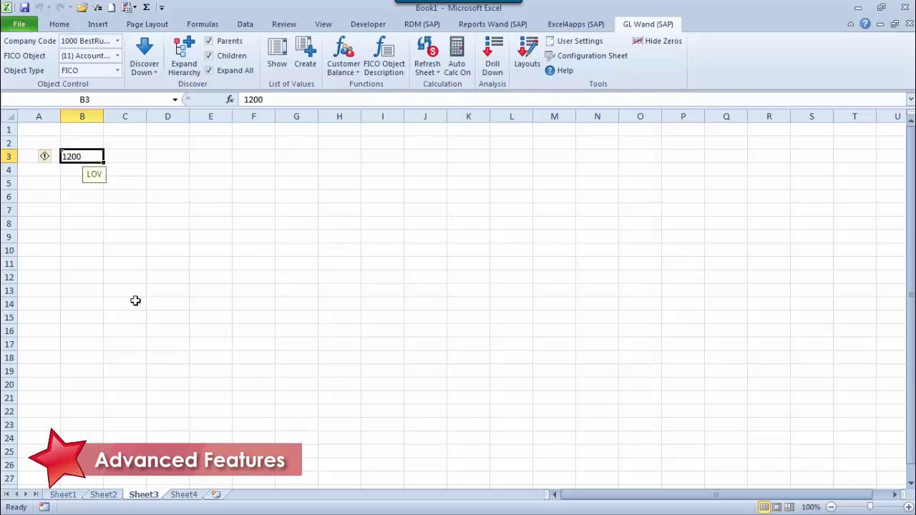
Start a Get Customer Balance formula in B8 for year 2005, period 12.
left_click(89, 222)
left_click(342, 69)
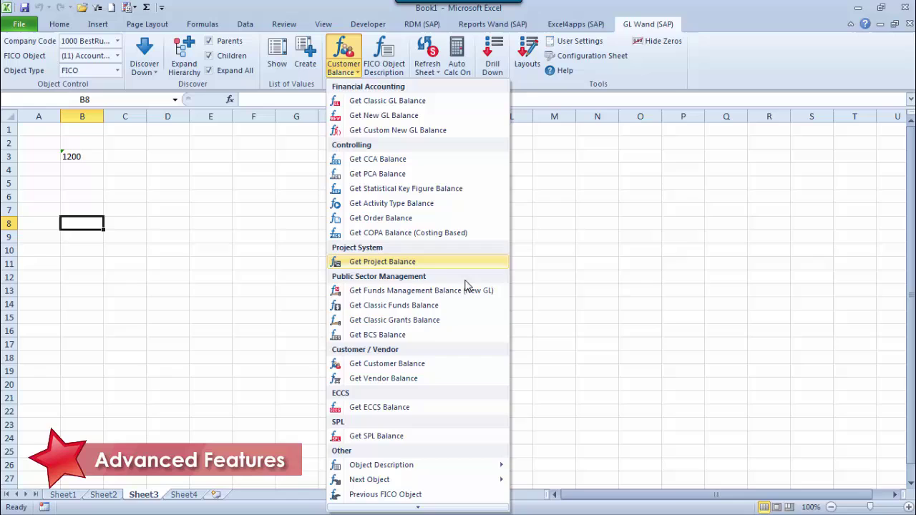
left_click(451, 365)
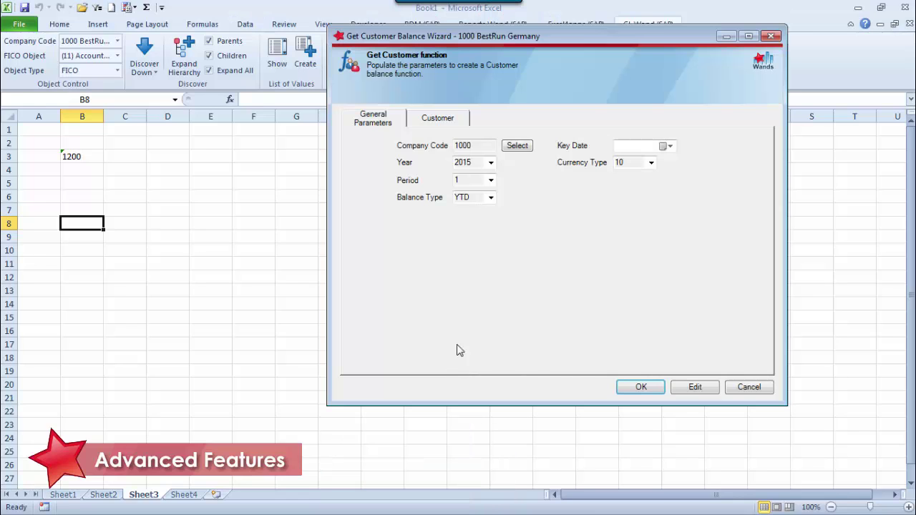
left_click(490, 162)
left_click(487, 175)
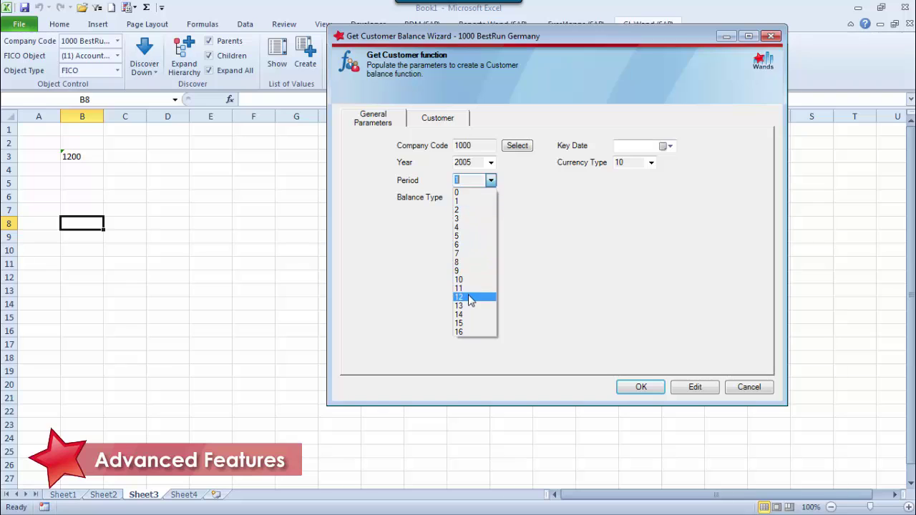
left_click(470, 296)
Add customer range 1000:1033 and insert the formula, returning 3,078.38.
left_click(435, 124)
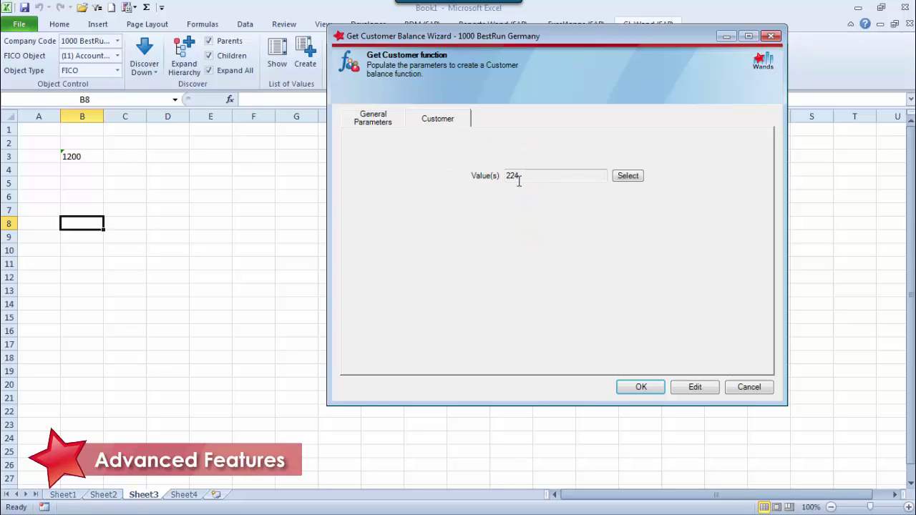
left_click(624, 177)
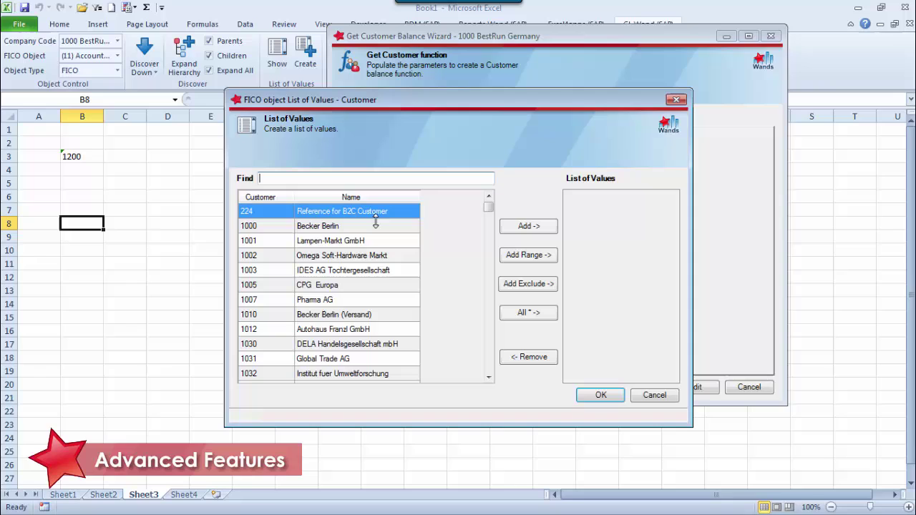
left_click(322, 227)
left_click(522, 226)
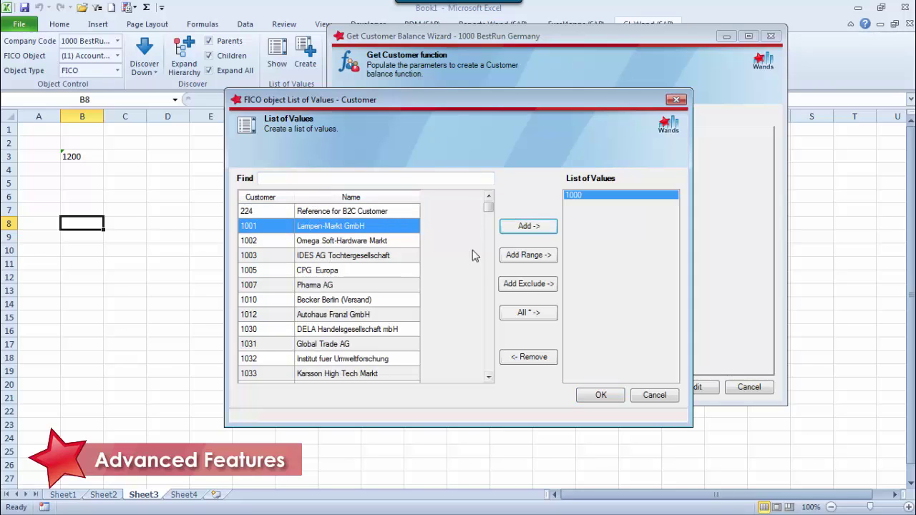
left_click(260, 373)
left_click(533, 255)
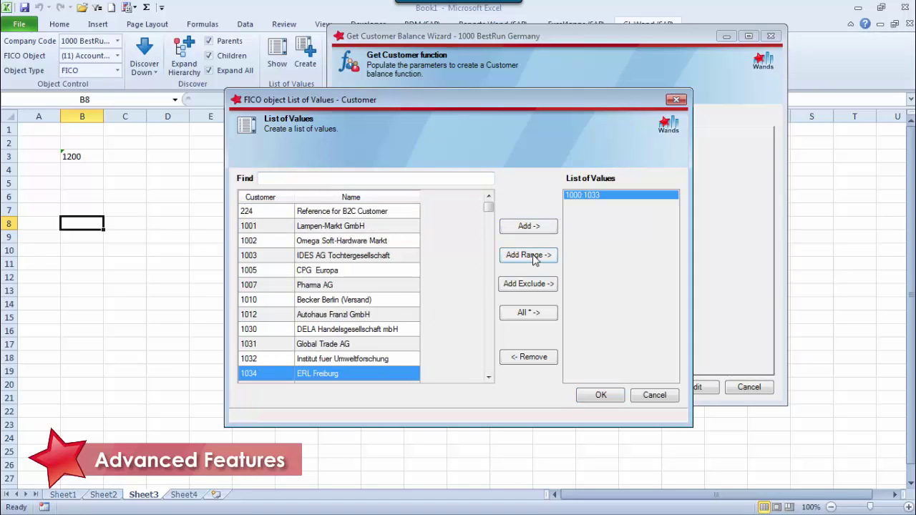
left_click(600, 394)
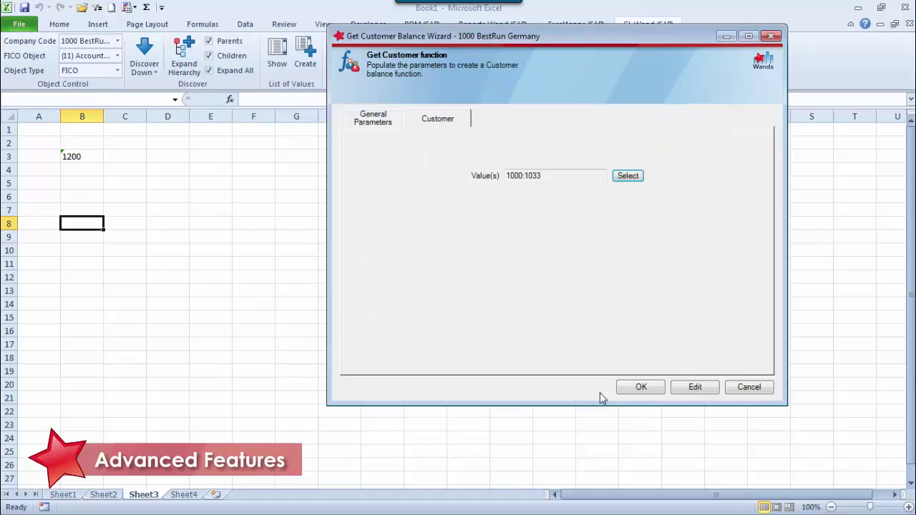
left_click(640, 387)
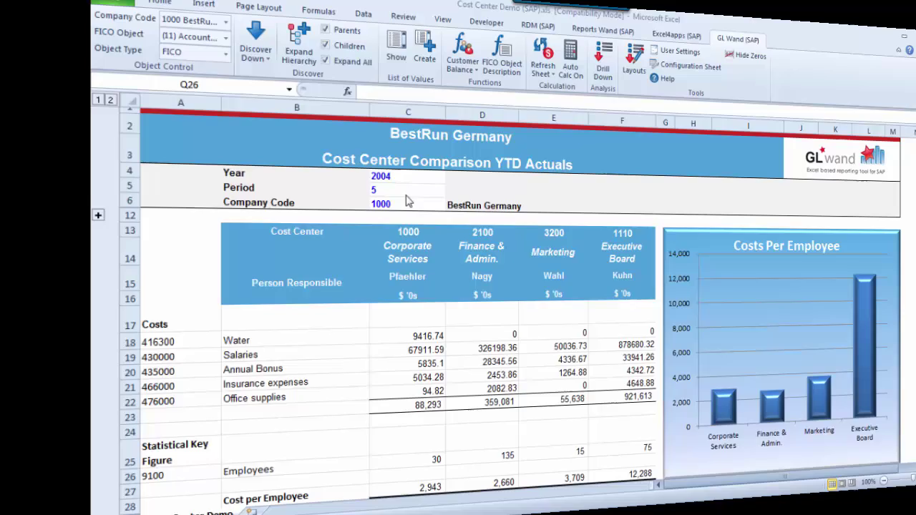
Change the report's Period cell C5 to 6 to refresh the cost center figures.
left_click(282, 193)
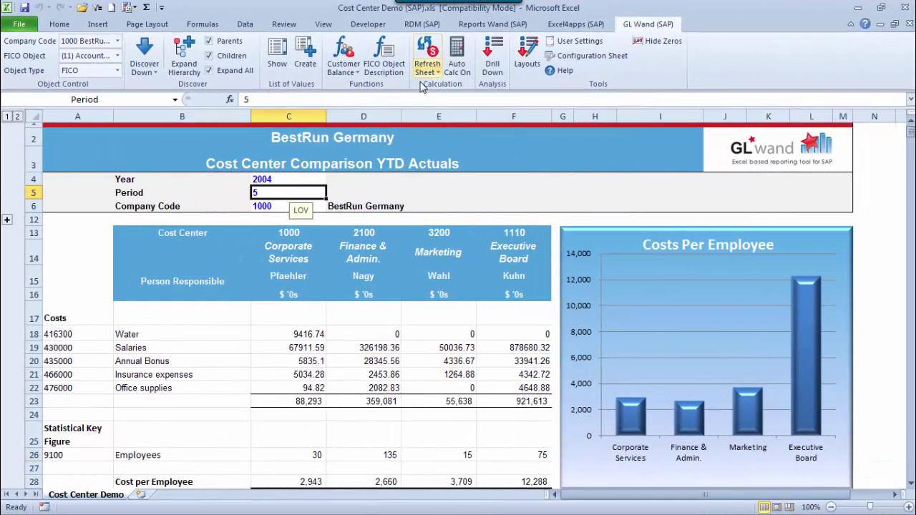
type("6")
key("Return")
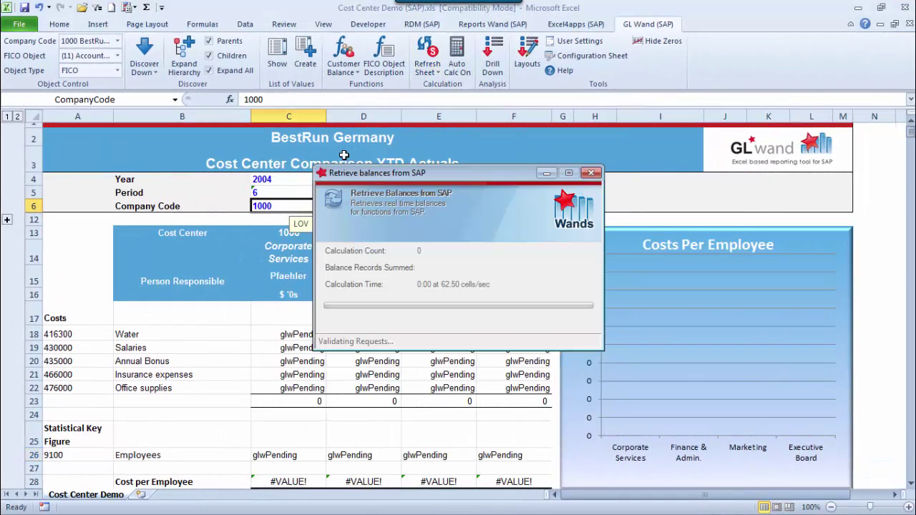